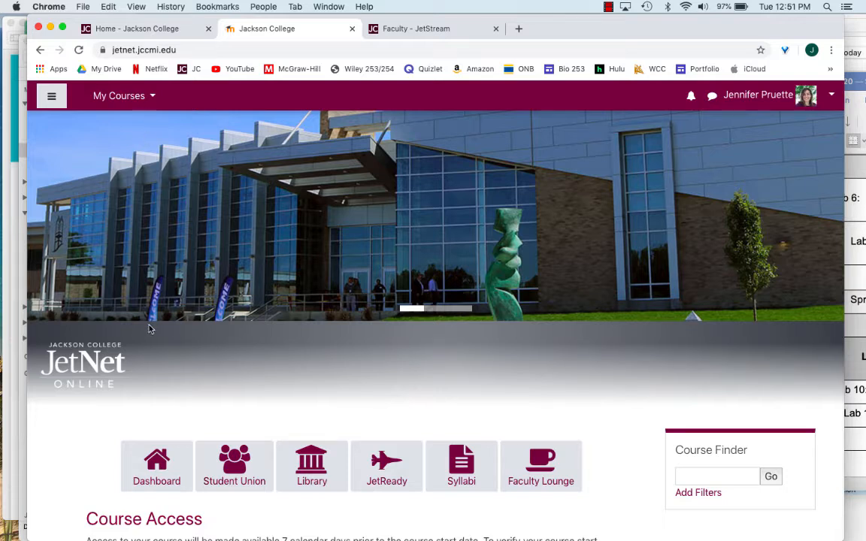
# Open the dashboard and filter the course overview to show Past courses
pyautogui.click(153, 453)
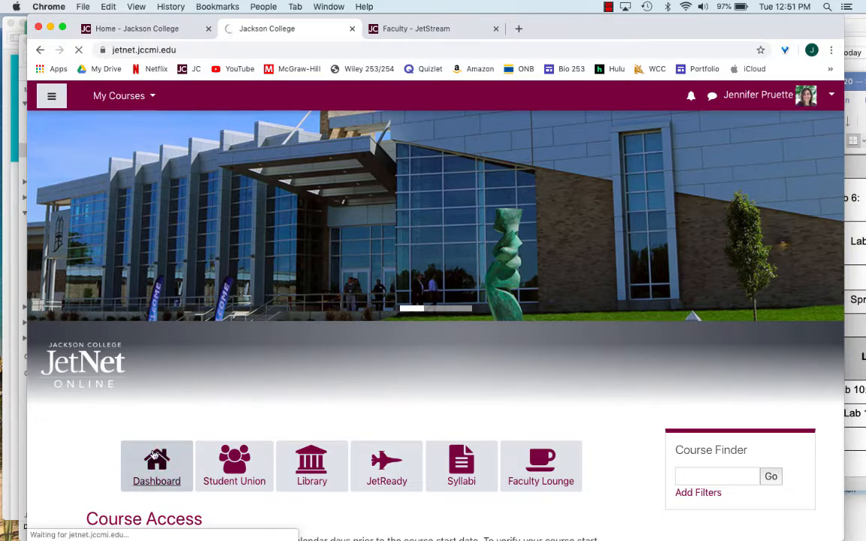
pyautogui.scroll(-5, 150, 456)
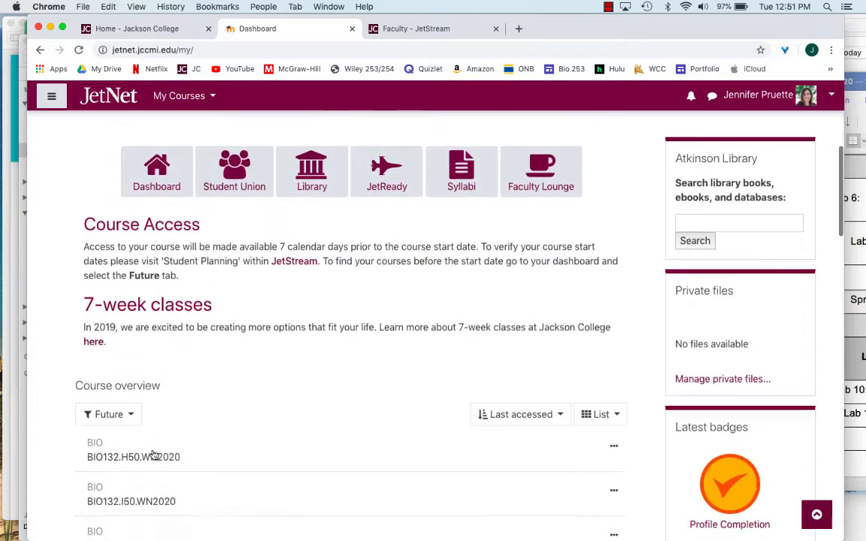
pyautogui.scroll(-1, 134, 406)
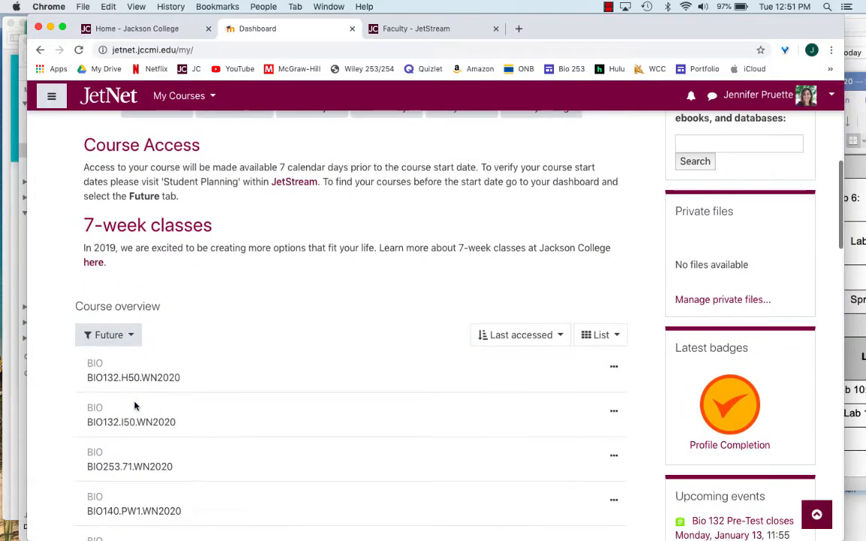
pyautogui.click(129, 339)
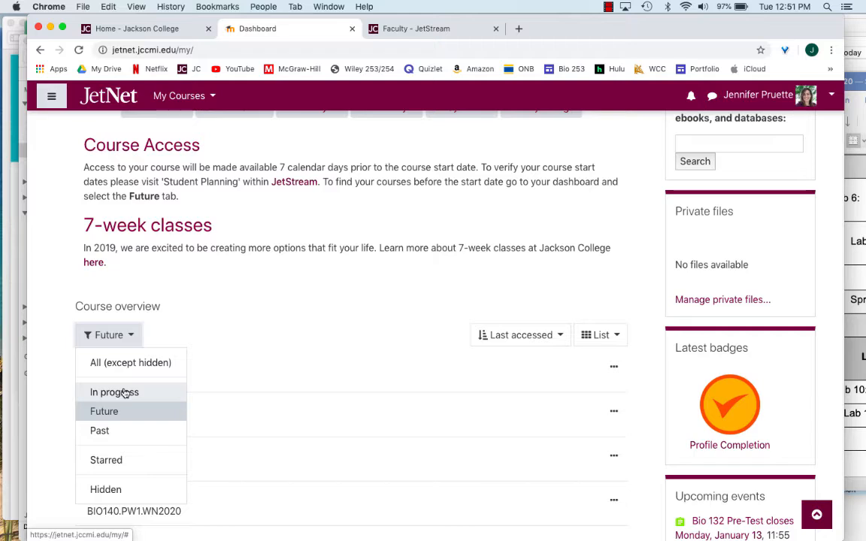
pyautogui.click(104, 431)
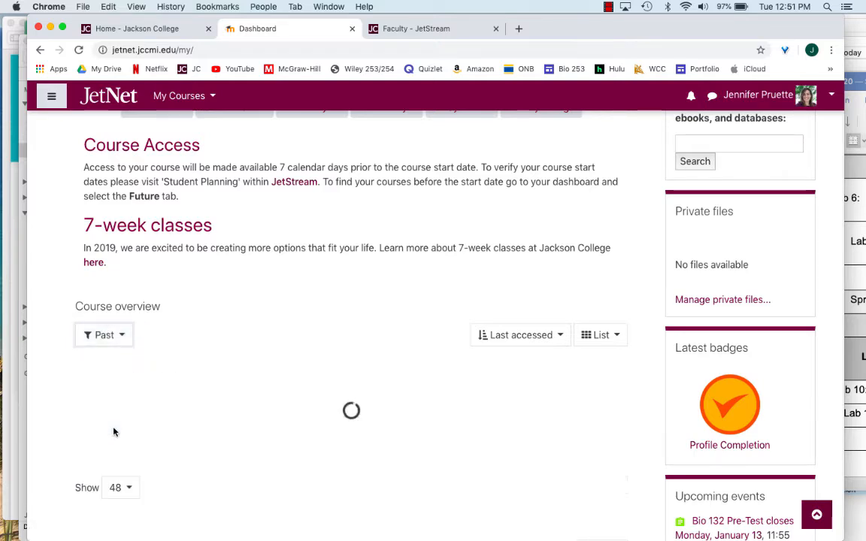
# Open the BIO132.H71.FL2019 course from the list of past courses
pyautogui.scroll(-3, 211, 410)
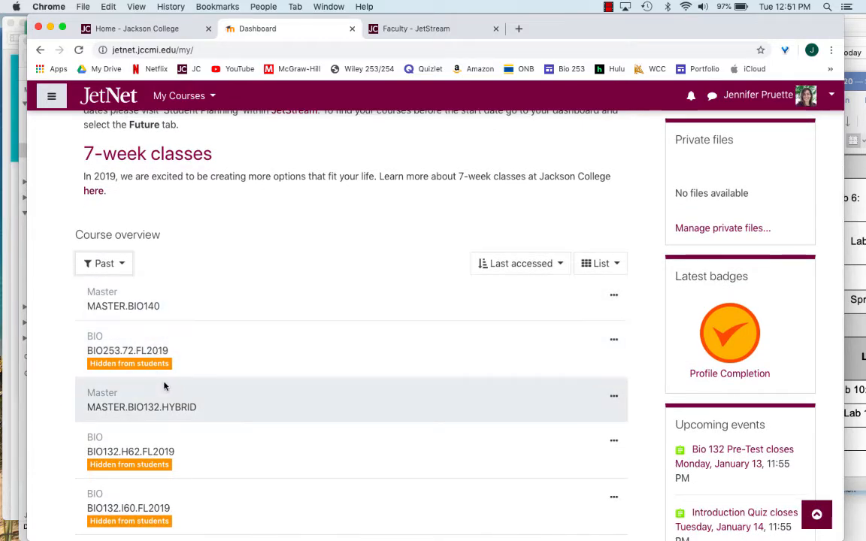
pyautogui.scroll(-3, 159, 412)
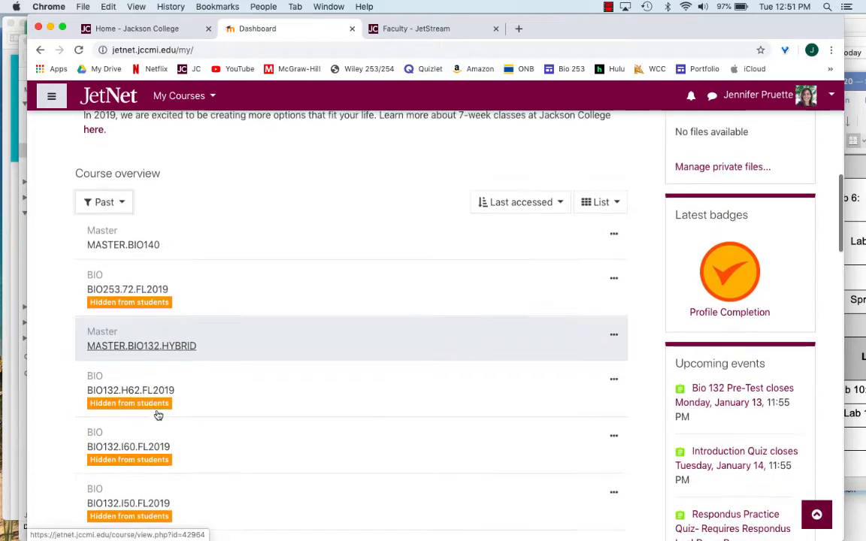
pyautogui.scroll(-2, 157, 403)
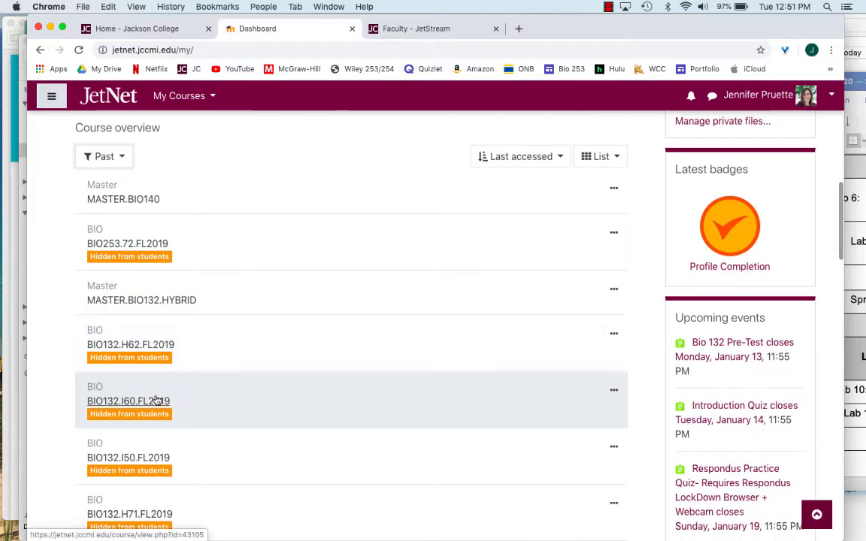
pyautogui.scroll(-3, 157, 402)
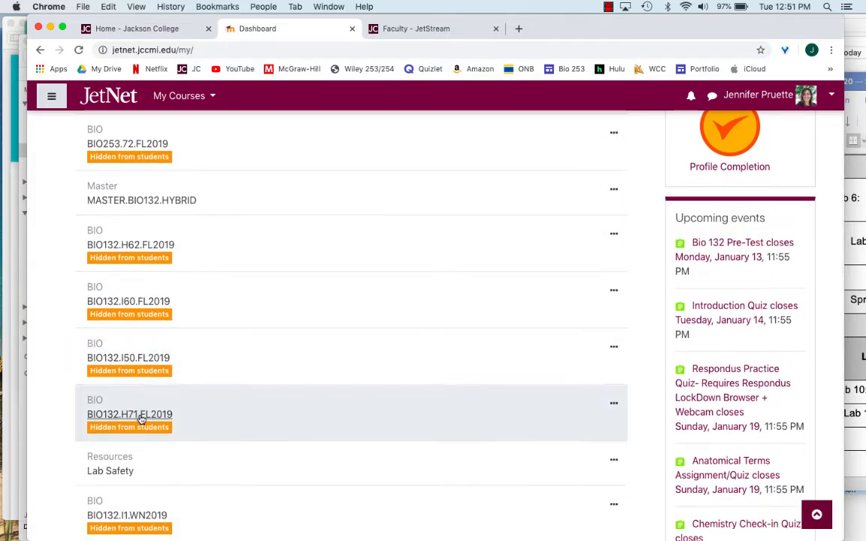
pyautogui.click(141, 415)
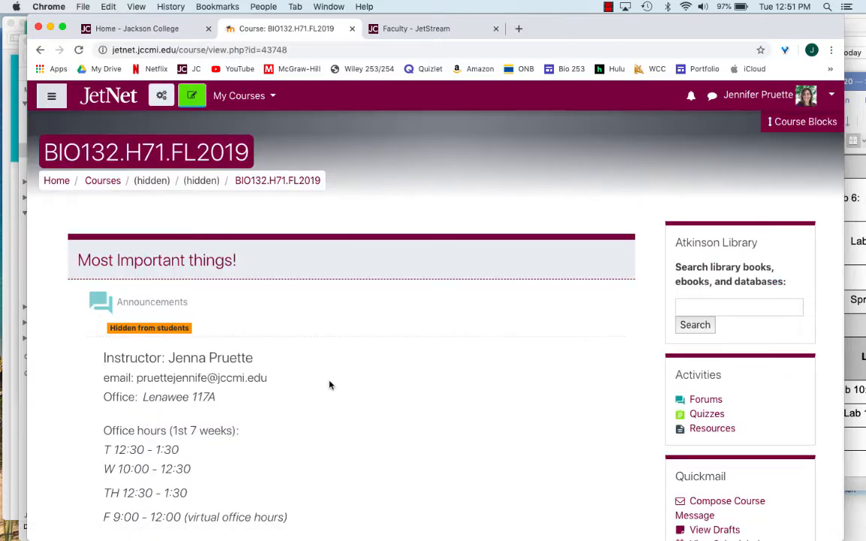
# Turn editing on for the BIO132.H71.FL2019 course page
pyautogui.scroll(-2, 329, 386)
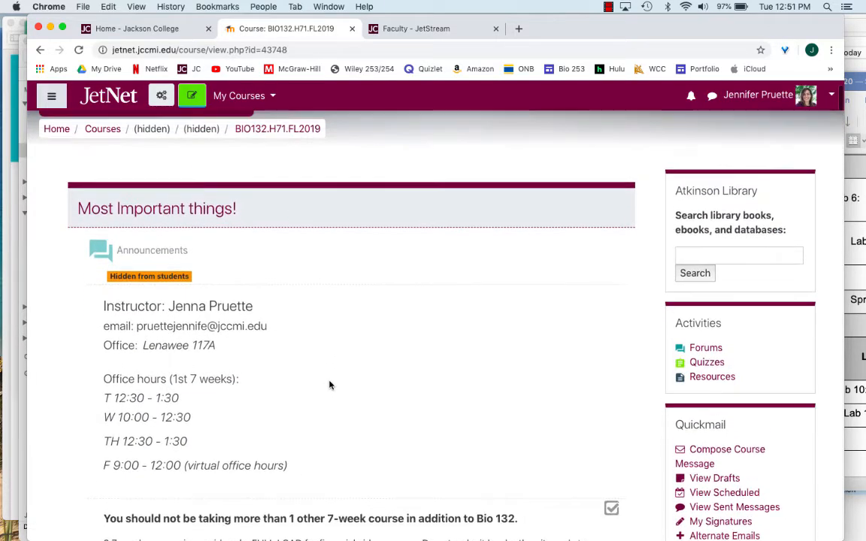
pyautogui.scroll(1, 330, 385)
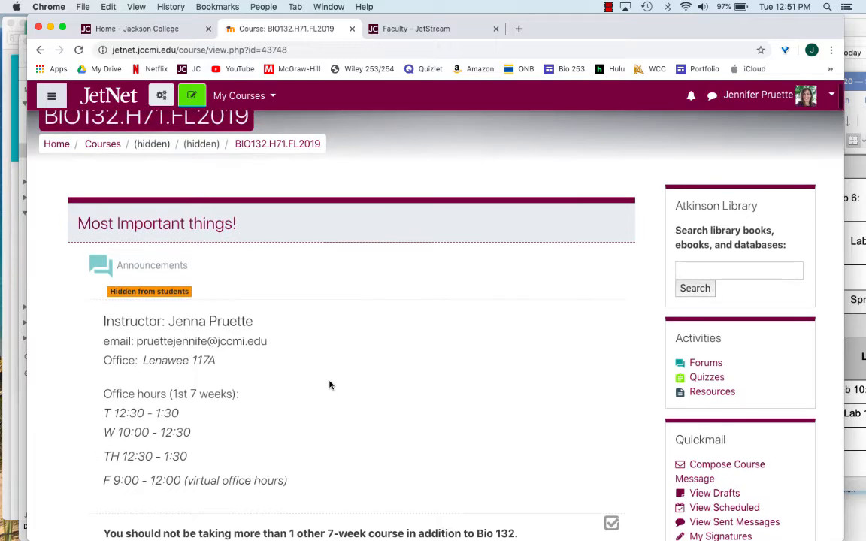
pyautogui.scroll(2, 330, 386)
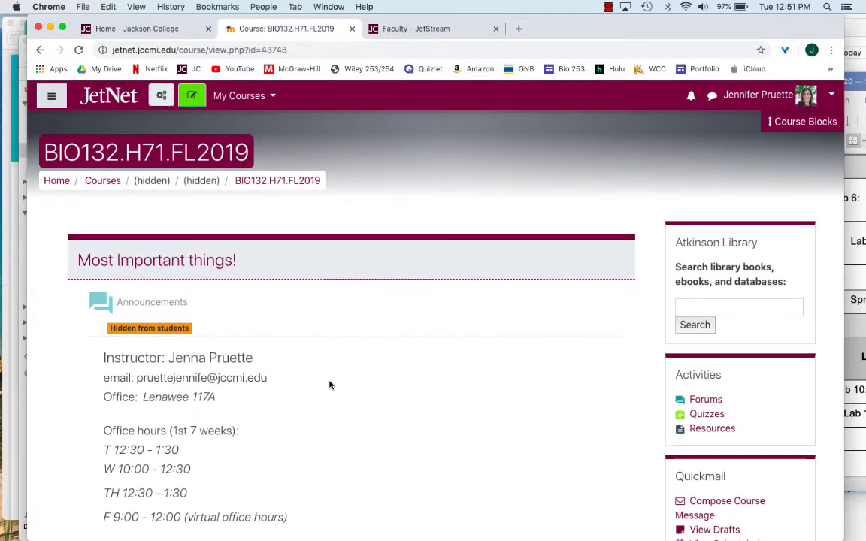
pyautogui.click(193, 96)
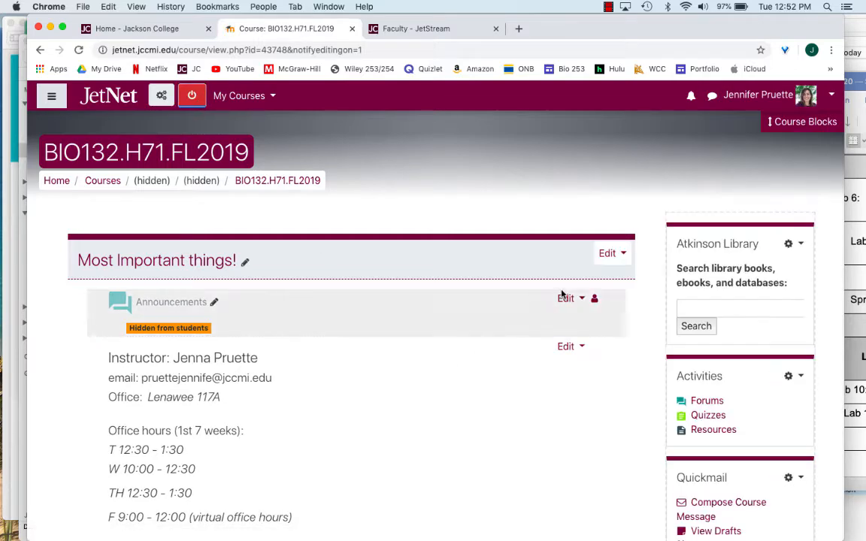
# View the editing options for the notice about not taking more than 1 other 7-week course
pyautogui.scroll(-4, 562, 372)
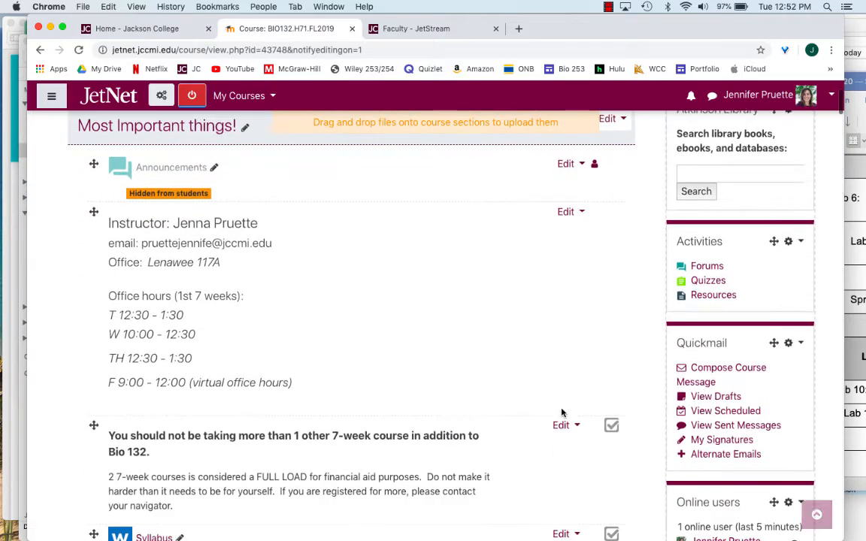
pyautogui.scroll(-3, 562, 412)
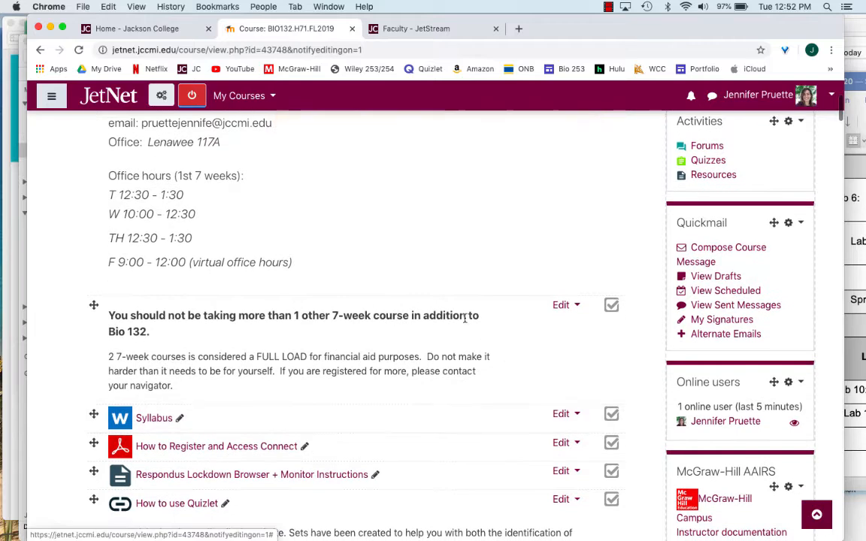
pyautogui.click(560, 306)
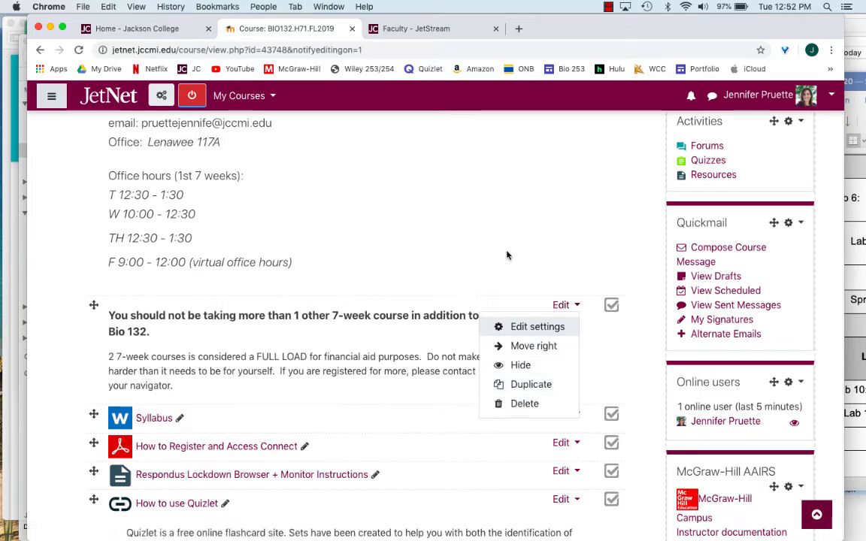
pyautogui.press('Escape')
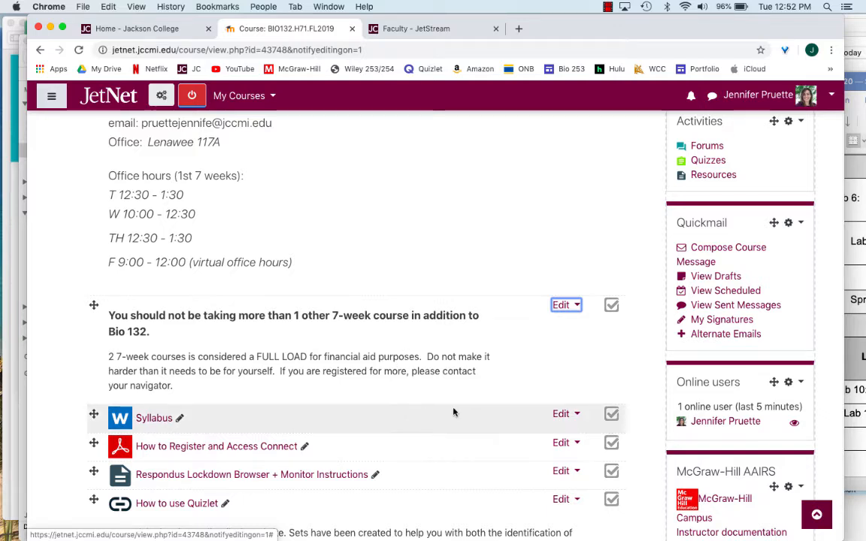
# Open the settings of the Syllabus file resource at its selected files
pyautogui.click(560, 415)
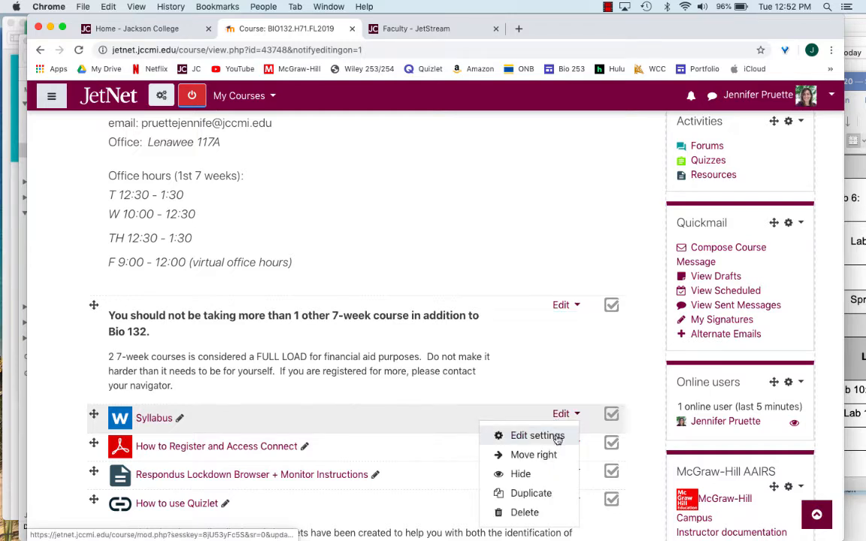
pyautogui.click(557, 437)
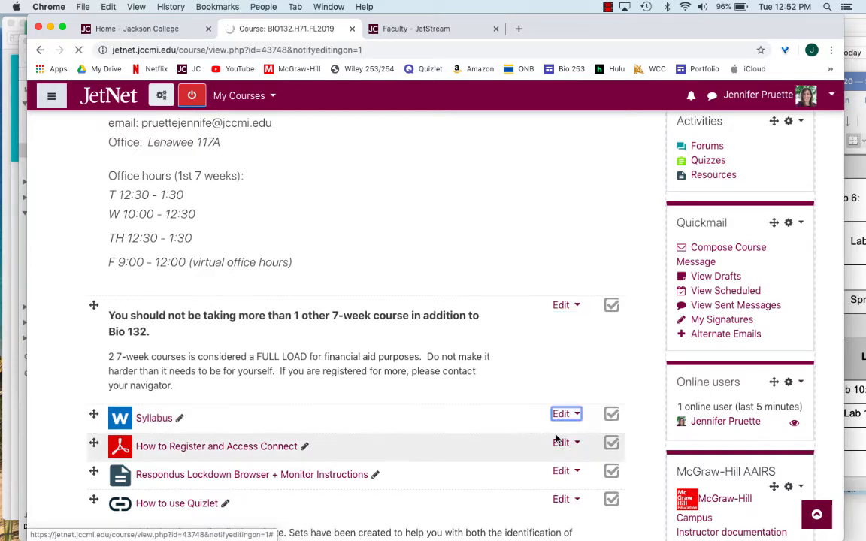
pyautogui.scroll(-1, 557, 439)
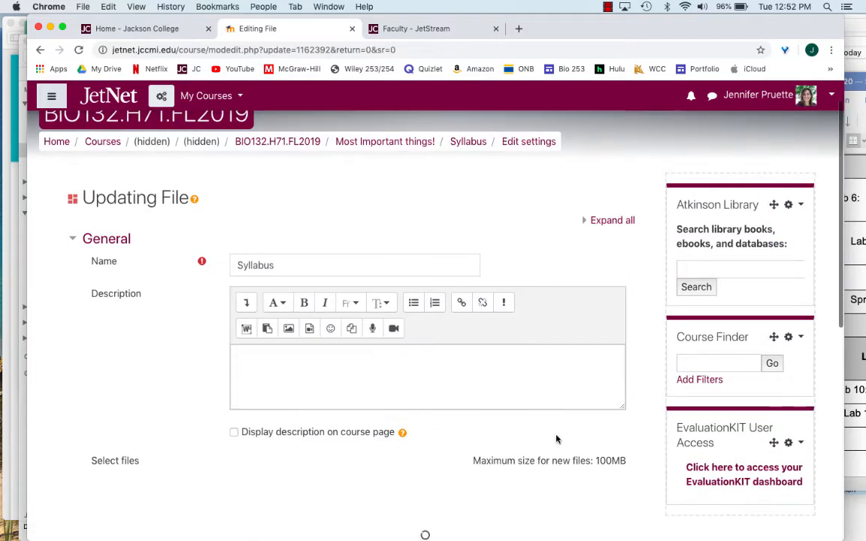
pyautogui.scroll(-5, 303, 266)
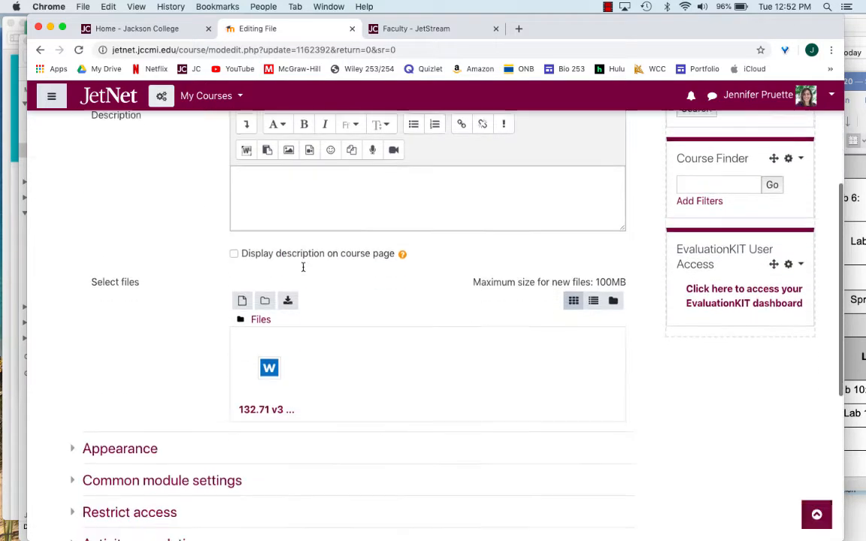
# Start deleting 132.71 v3 Syllabus F19.docx from the Syllabus resource's files, and cancel the deletion
pyautogui.click(270, 363)
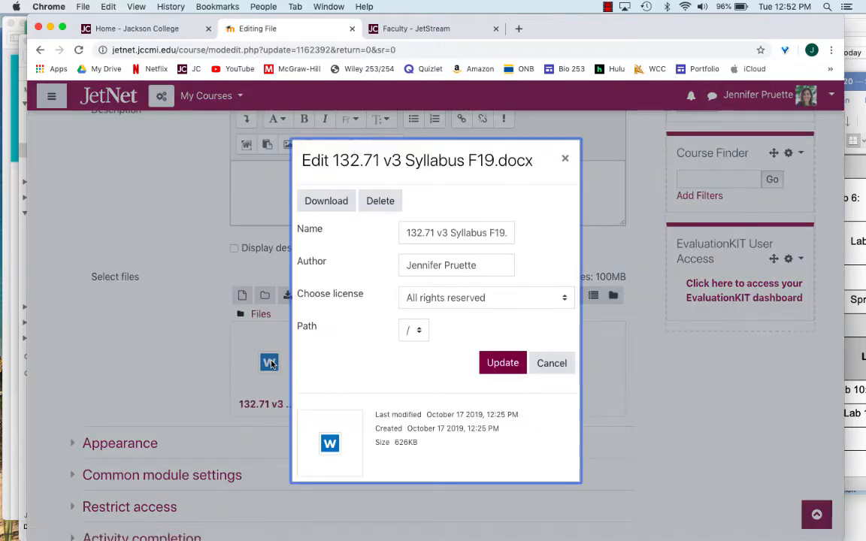
pyautogui.click(383, 200)
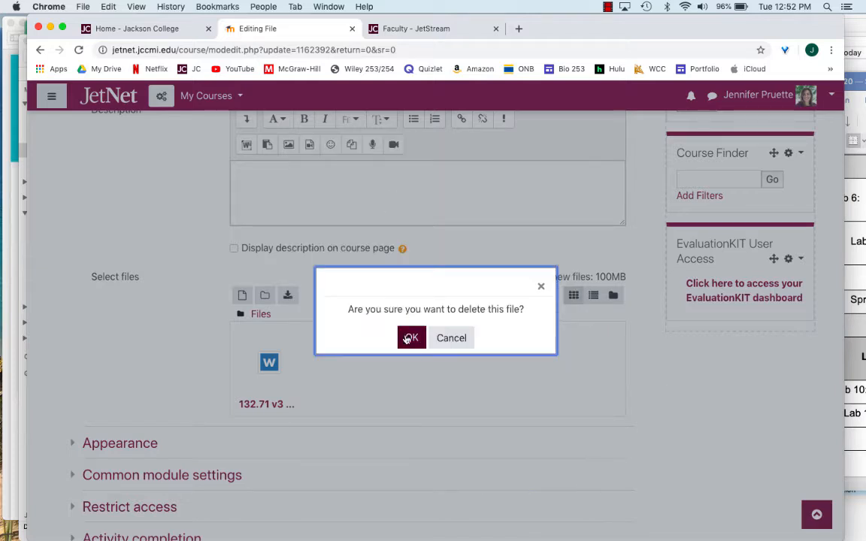
pyautogui.click(452, 339)
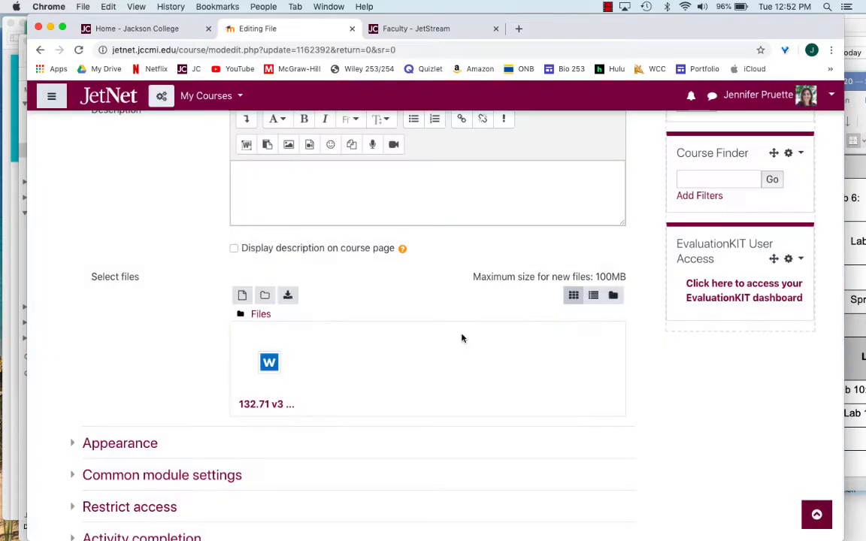
# Add 132 15wk Master Syllabus W20.docx from Finder to the Syllabus resource's files, and leave the settings without saving
pyautogui.scroll(-1, 348, 357)
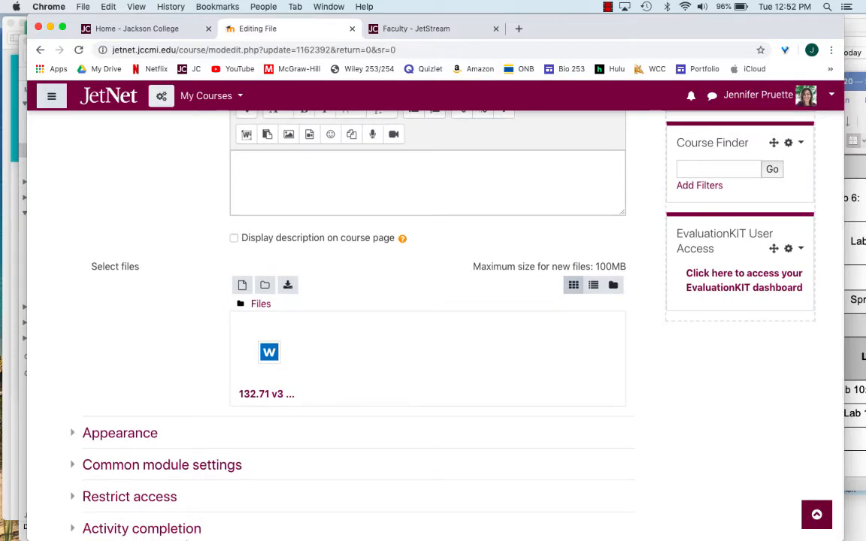
pyautogui.moveTo(158, 530)
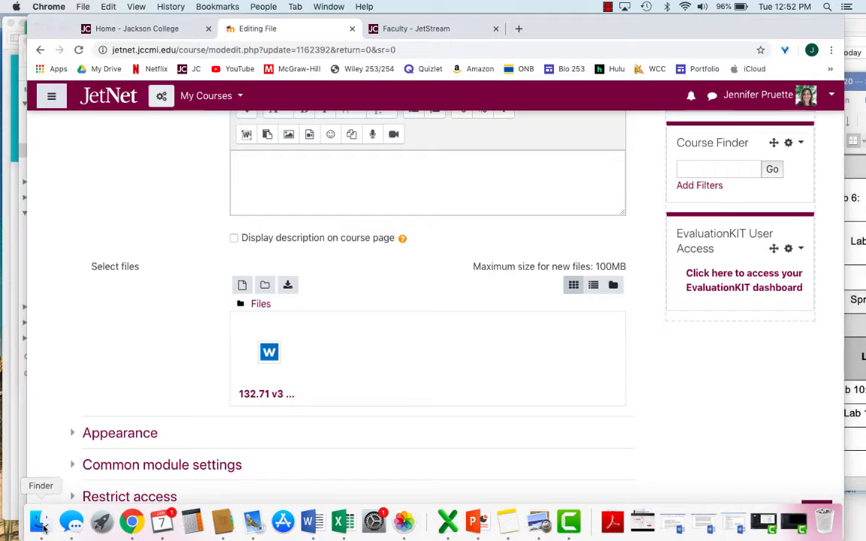
pyautogui.click(39, 522)
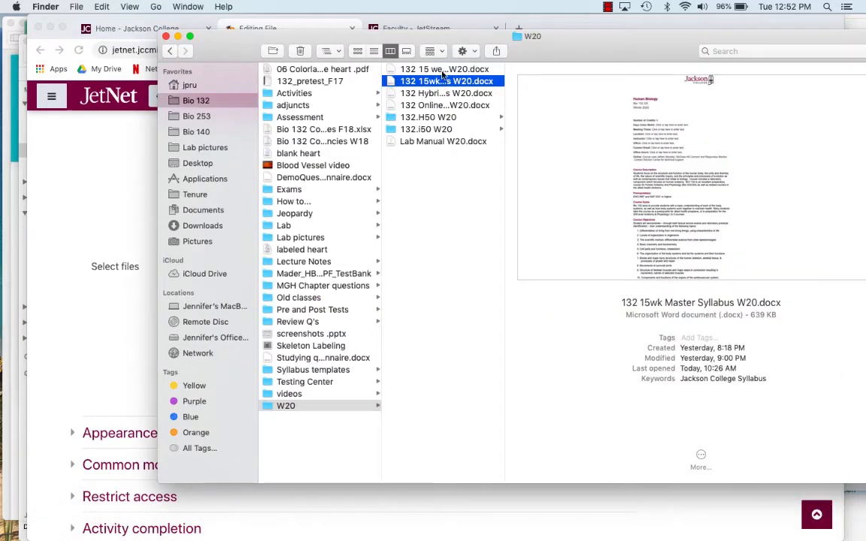
pyautogui.moveTo(378, 35); pyautogui.dragTo(841, 20)
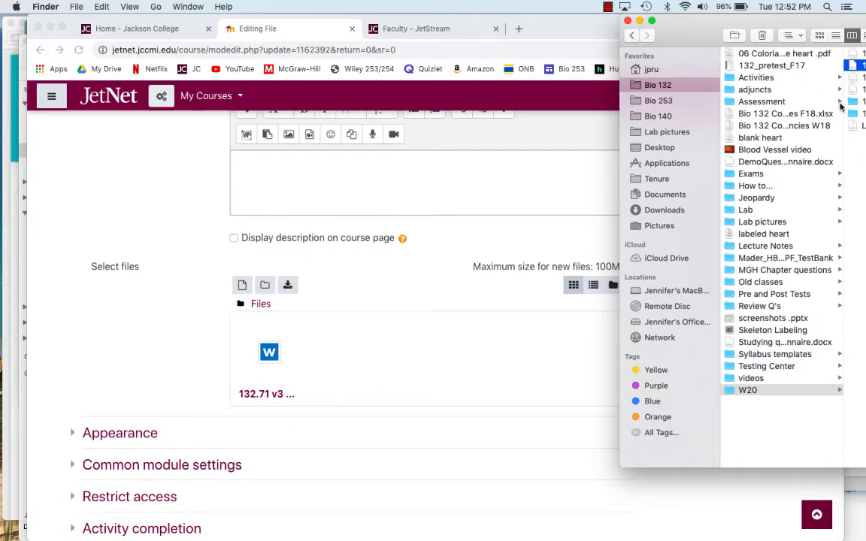
pyautogui.moveTo(858, 68); pyautogui.dragTo(397, 360)
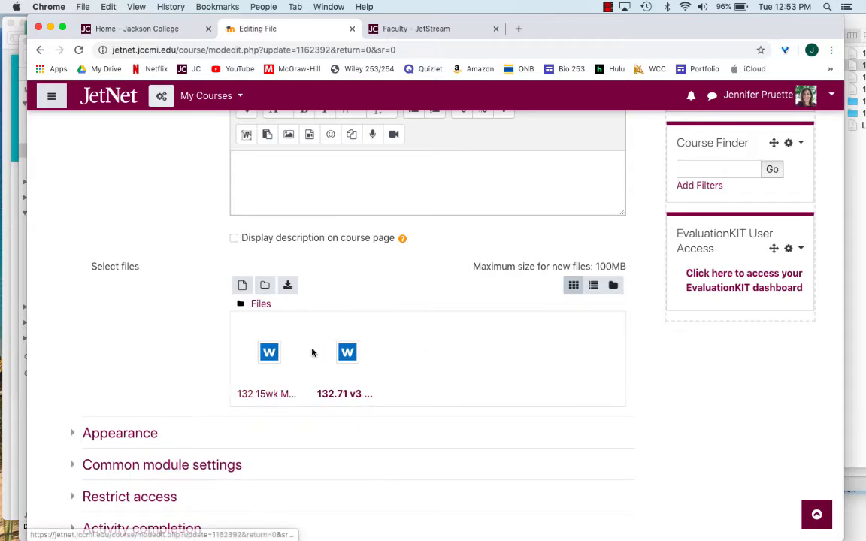
pyautogui.scroll(-5, 313, 352)
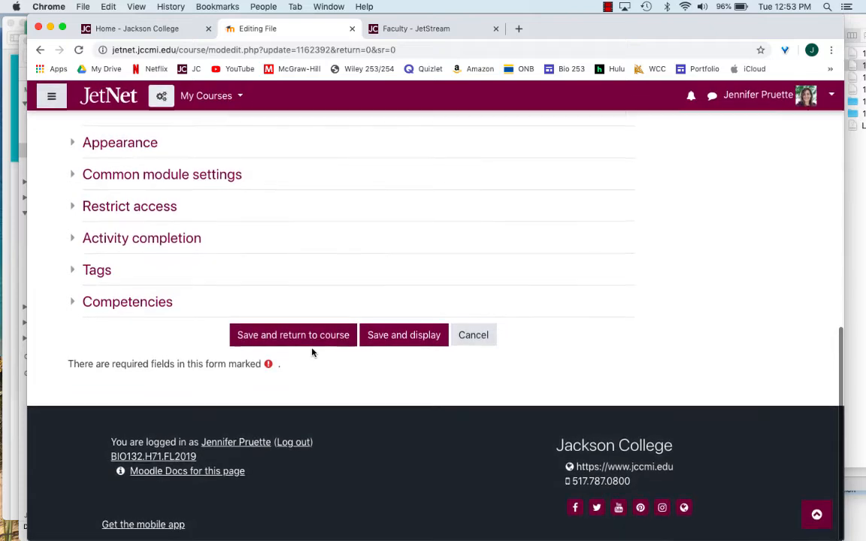
pyautogui.click(481, 337)
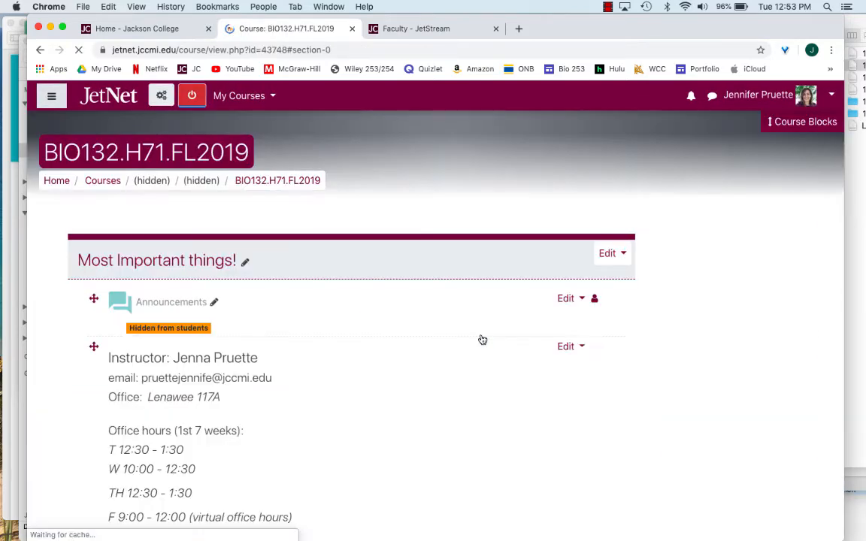
# Start adding a File resource to the Most Important things! section
pyautogui.scroll(-4, 482, 340)
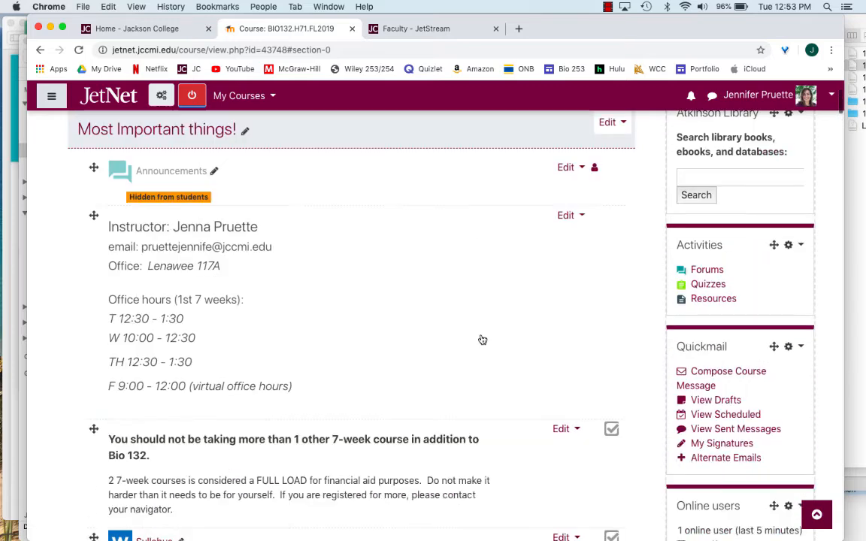
pyautogui.scroll(-4, 481, 340)
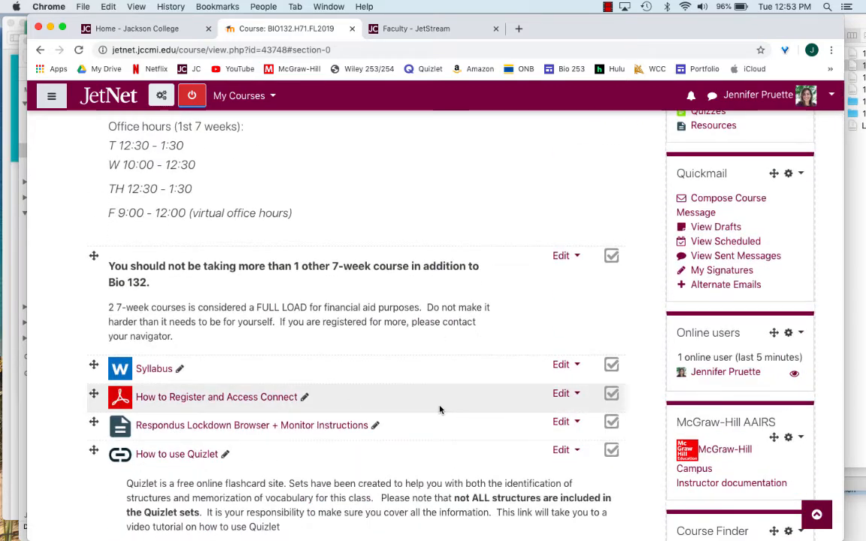
pyautogui.scroll(-9, 440, 410)
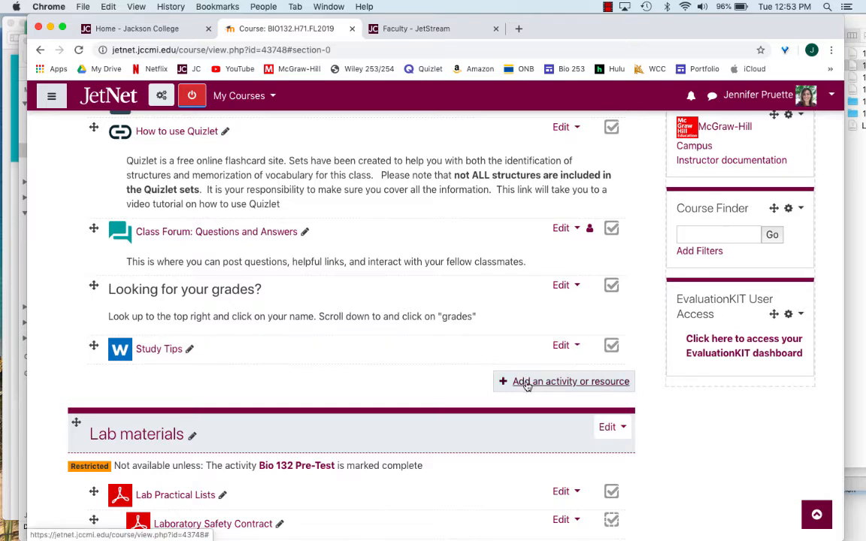
pyautogui.click(527, 383)
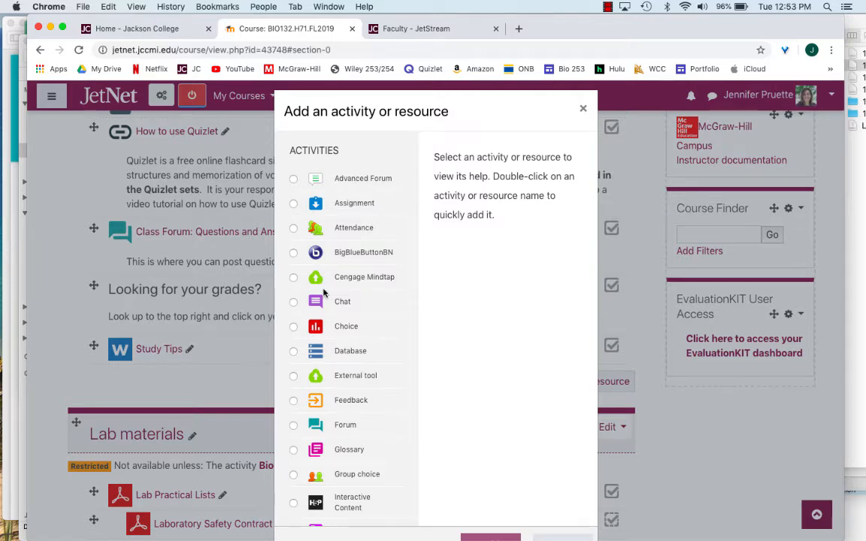
pyautogui.scroll(-8, 323, 292)
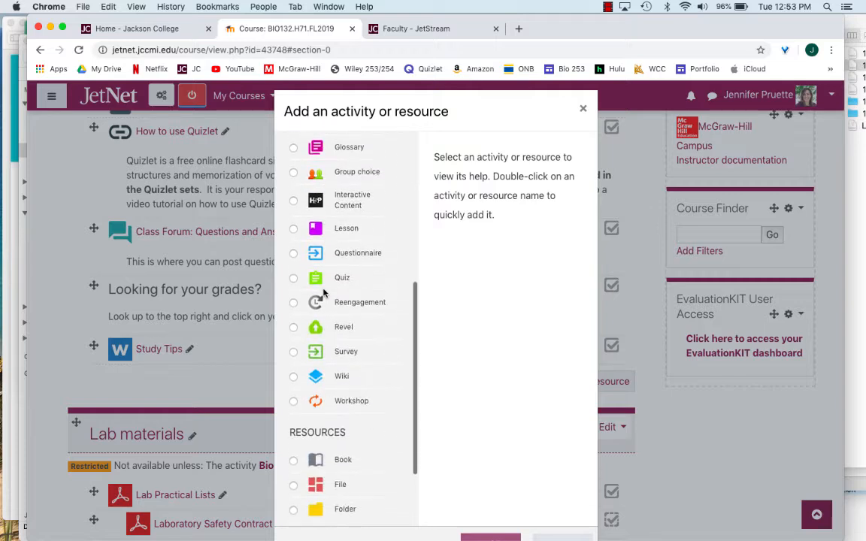
pyautogui.scroll(-3, 323, 280)
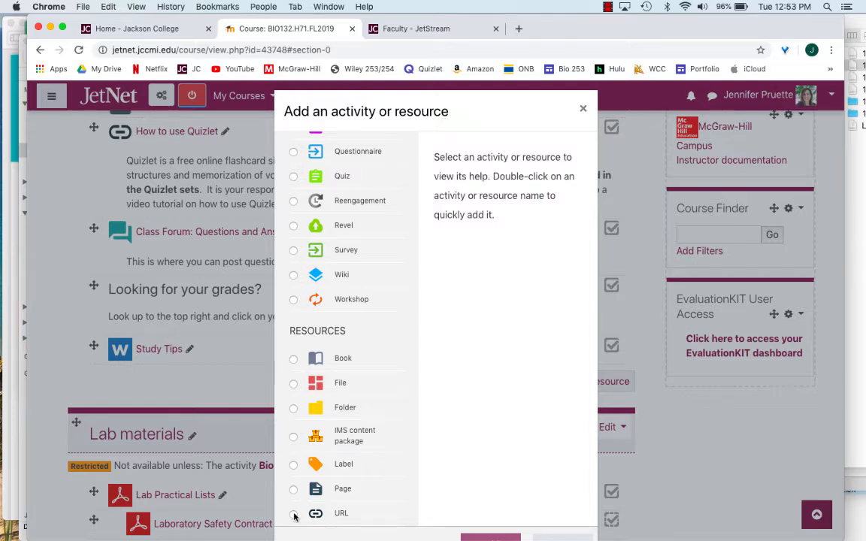
pyautogui.scroll(-3, 435, 477)
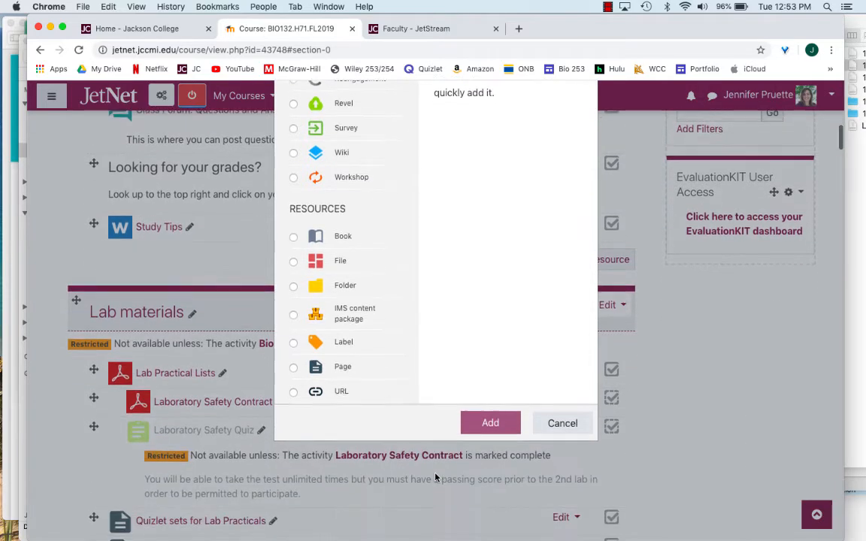
pyautogui.click(293, 261)
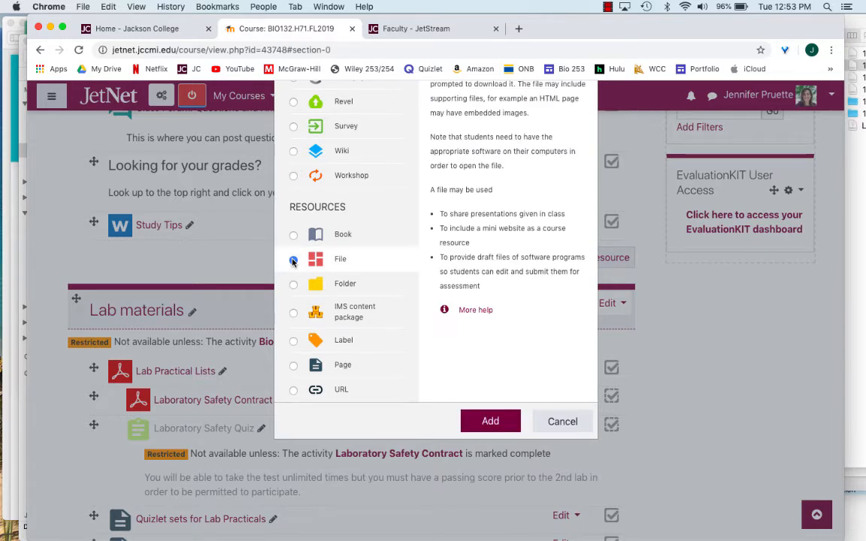
pyautogui.click(487, 423)
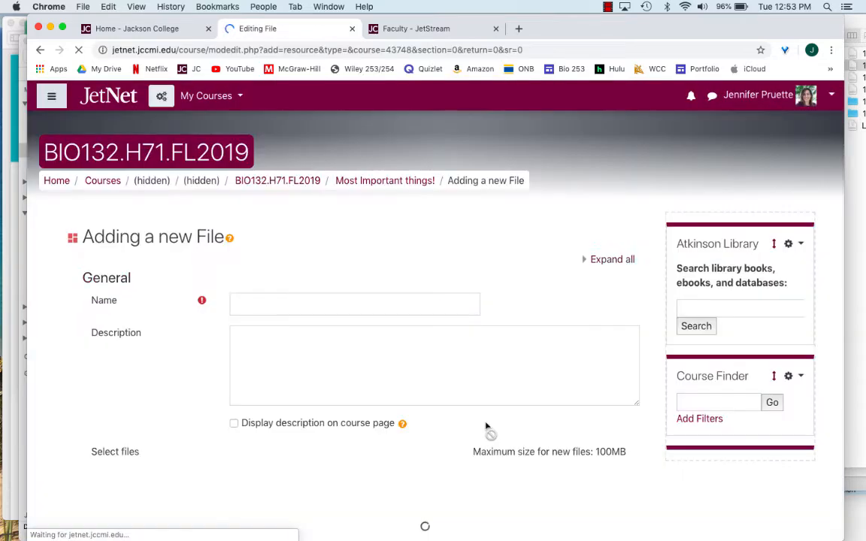
# Name the new resource Random File, add 06 Colorlabel the heart .pdf from Finder, and save it, returning to the course
pyautogui.click(354, 300)
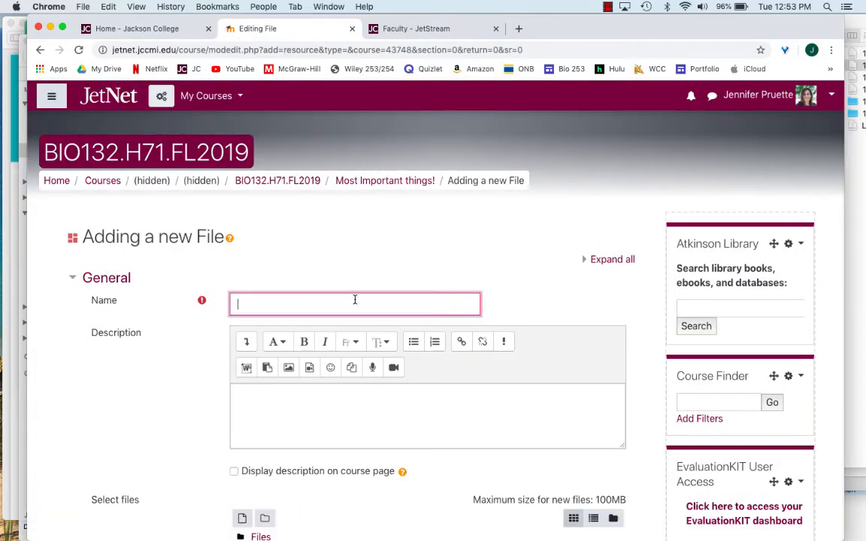
pyautogui.write('Random File')
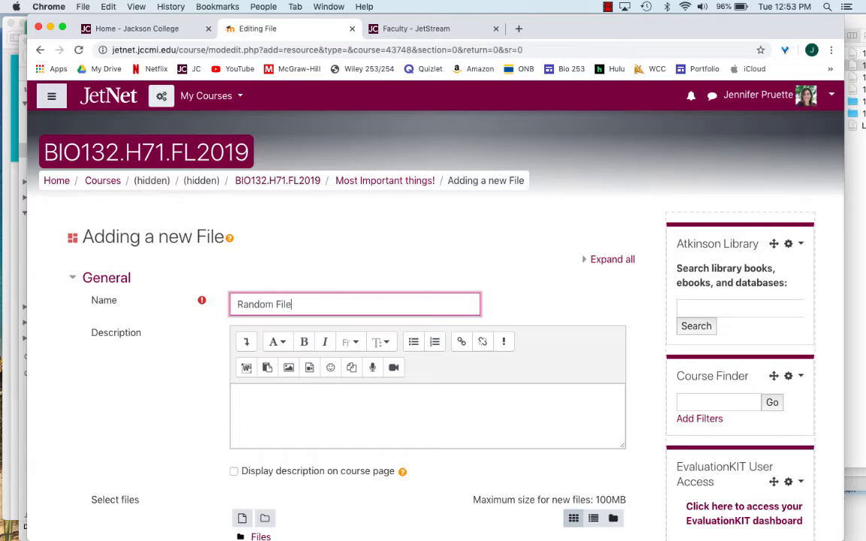
pyautogui.scroll(-8, 354, 300)
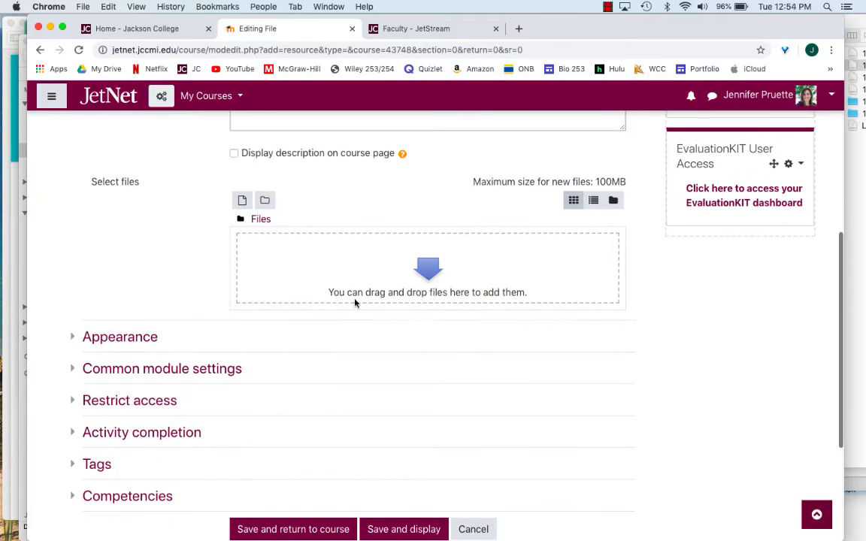
pyautogui.click(40, 521)
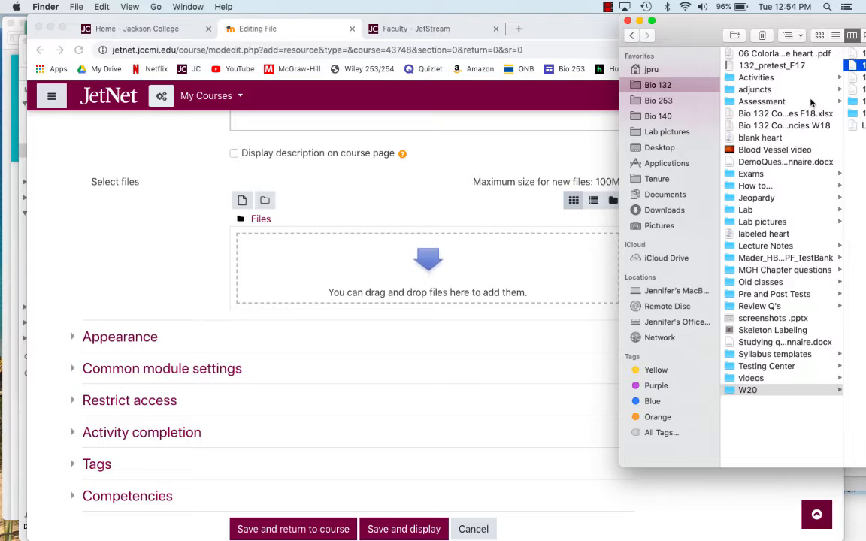
pyautogui.moveTo(772, 58); pyautogui.dragTo(323, 256)
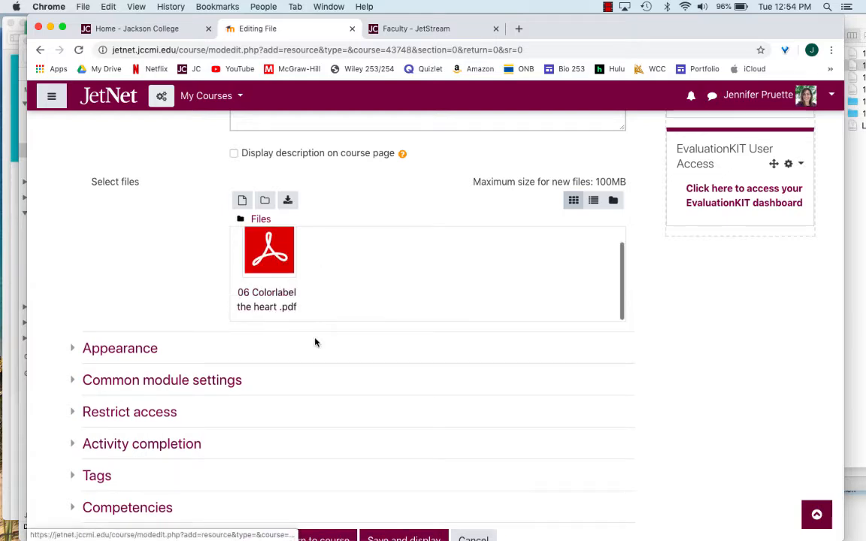
pyautogui.scroll(-5, 315, 342)
pyautogui.click(336, 398)
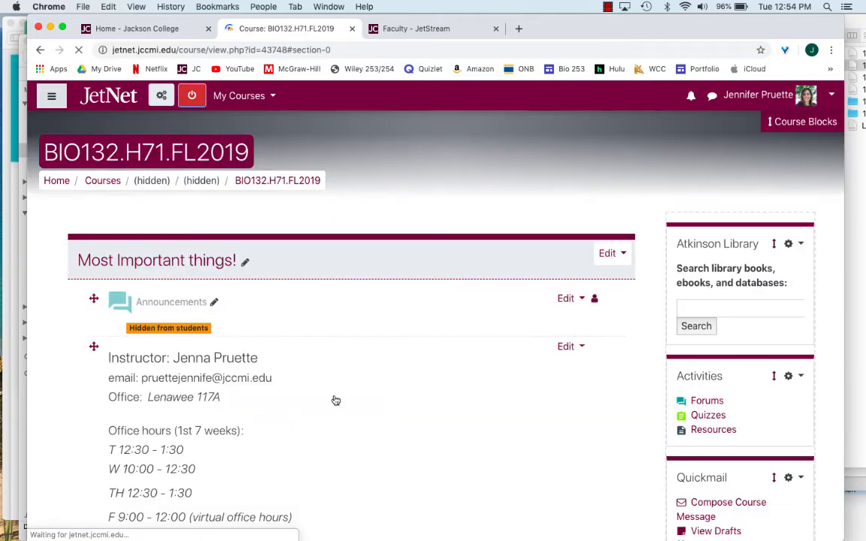
# Move Random File higher in the Most Important things! section and back to its place below Study Tips
pyautogui.scroll(-5, 336, 400)
pyautogui.scroll(-4, 336, 400)
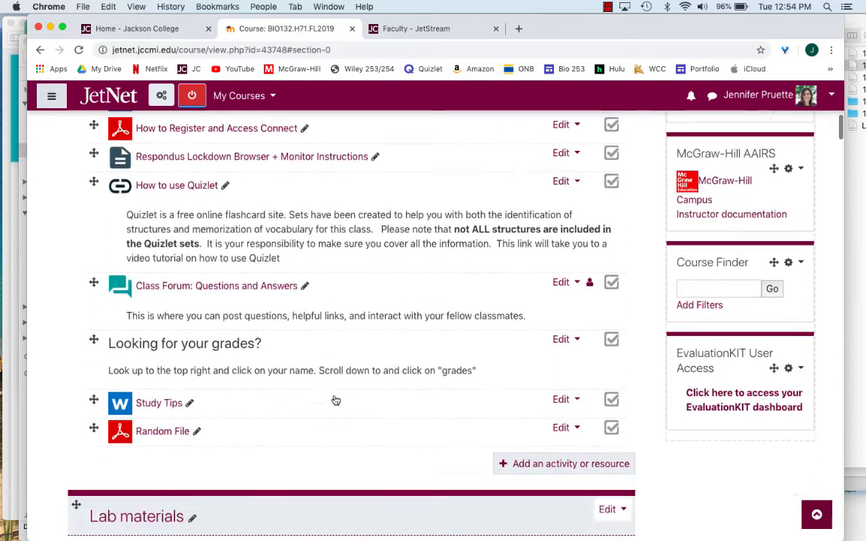
pyautogui.scroll(6, 190, 398)
pyautogui.scroll(-4, 180, 406)
pyautogui.scroll(-3, 180, 407)
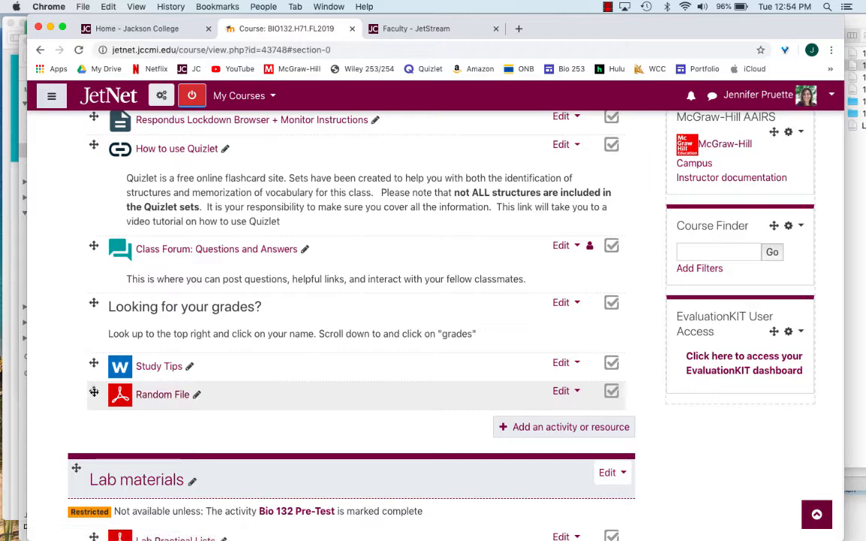
pyautogui.moveTo(92, 329)
pyautogui.mouseDown()
pyautogui.moveTo(91, 257)
pyautogui.moveTo(93, 333)
pyautogui.mouseUp()
pyautogui.moveTo(92, 295); pyautogui.dragTo(91, 393)
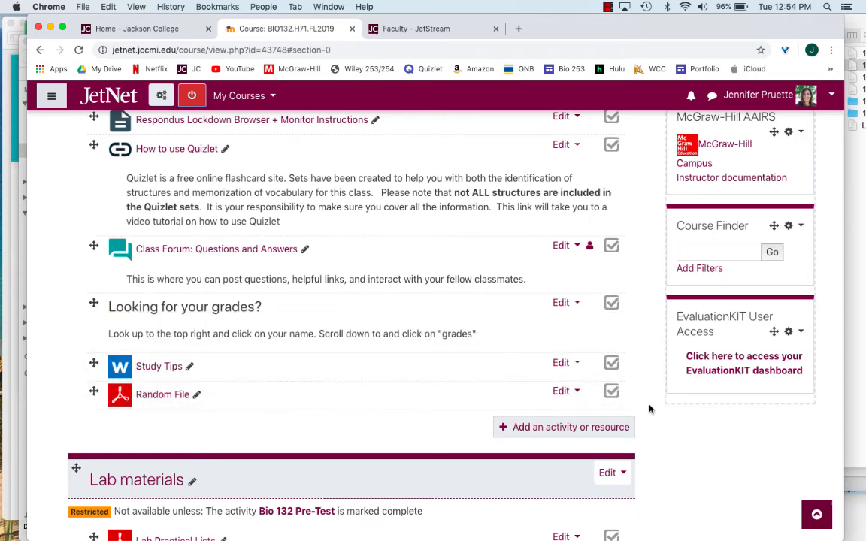
# Delete the Random File resource from the Most Important things! section
pyautogui.click(564, 391)
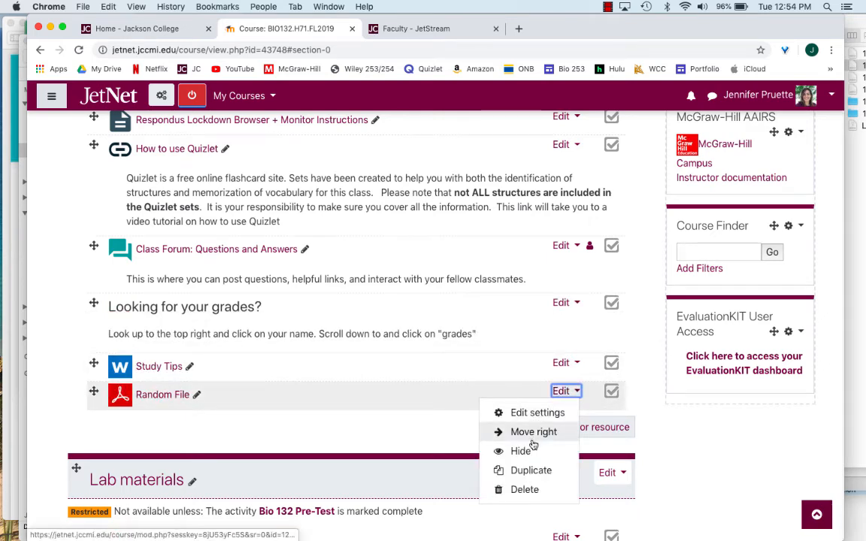
pyautogui.click(530, 489)
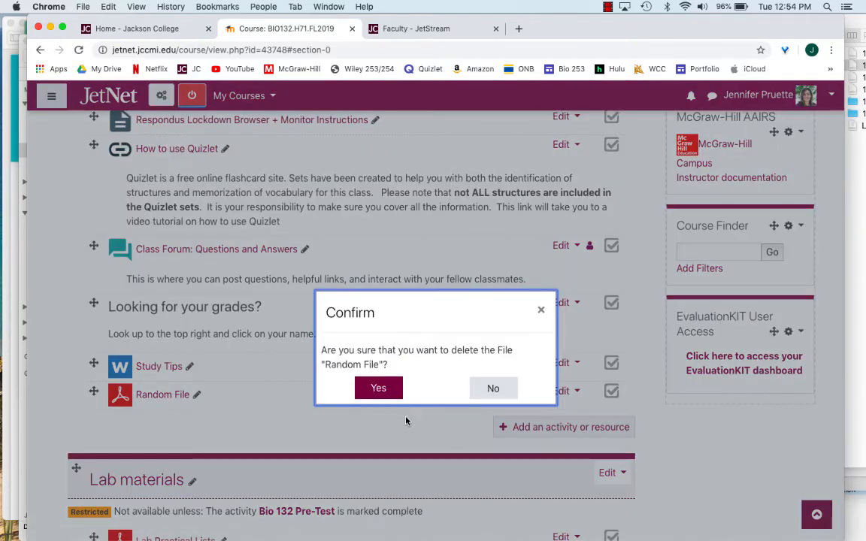
pyautogui.click(378, 389)
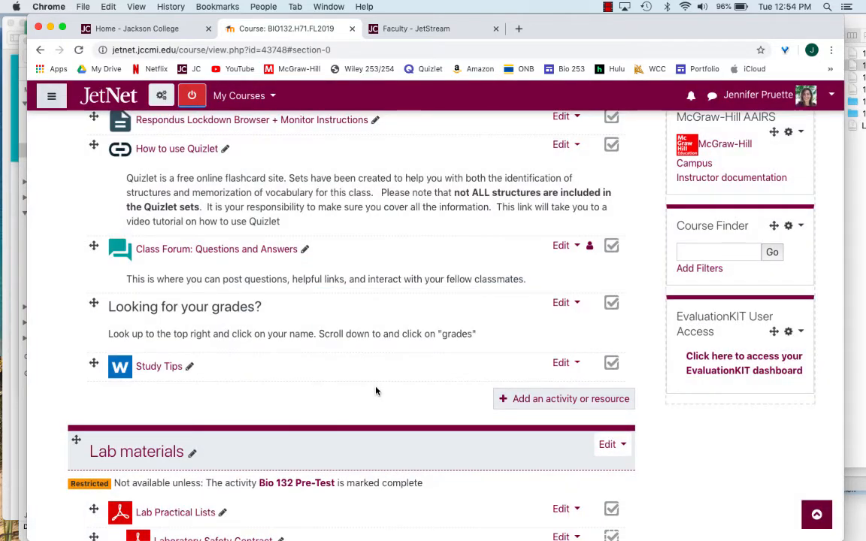
# Open Exam 1- Requires Respondus LockDown Browser + Webcam from the course's list of quizzes
pyautogui.scroll(-5, 377, 391)
pyautogui.scroll(-2, 377, 391)
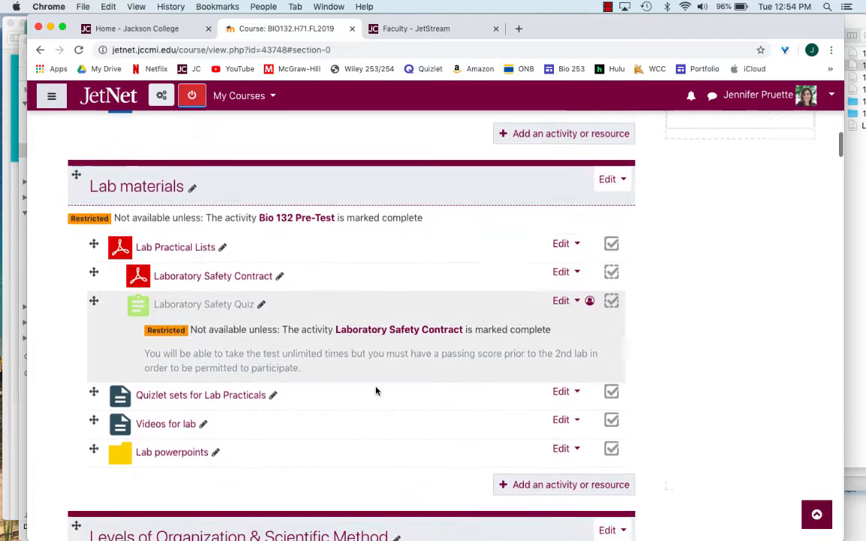
pyautogui.scroll(-3, 376, 391)
pyautogui.scroll(15, 376, 391)
pyautogui.scroll(-2, 377, 391)
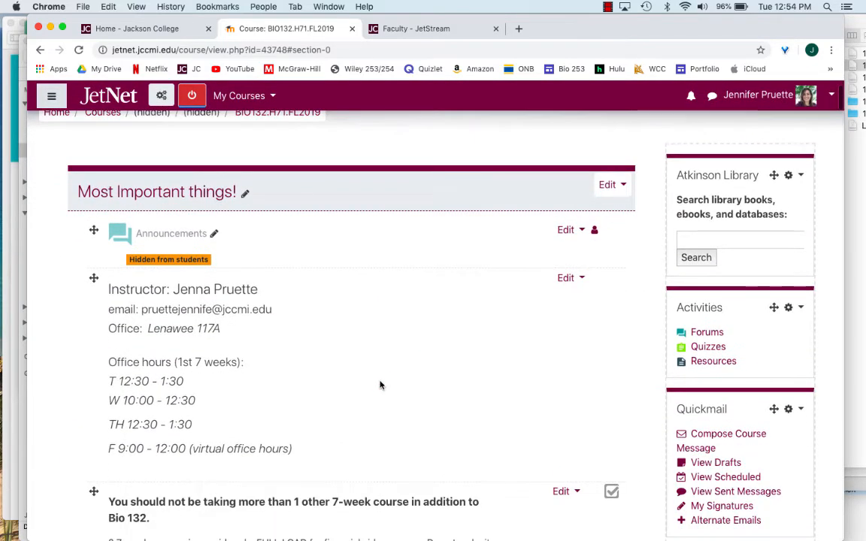
pyautogui.click(711, 350)
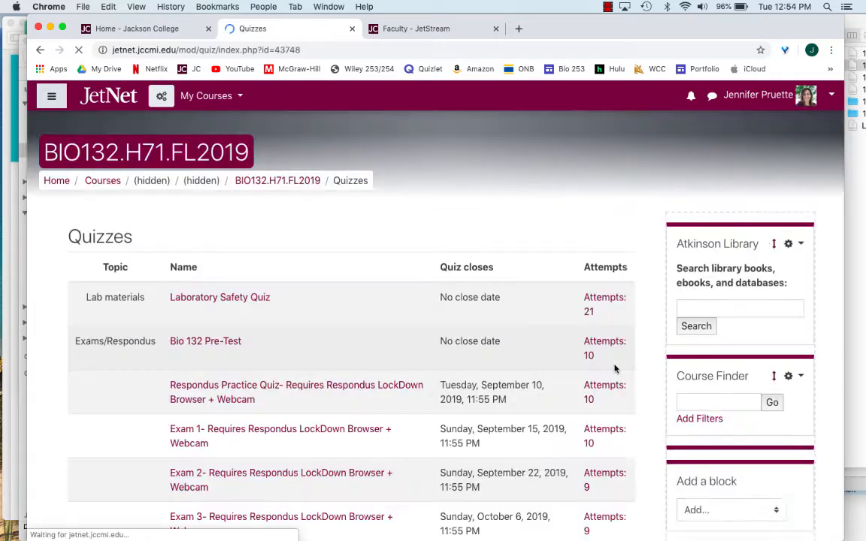
pyautogui.scroll(-2, 399, 336)
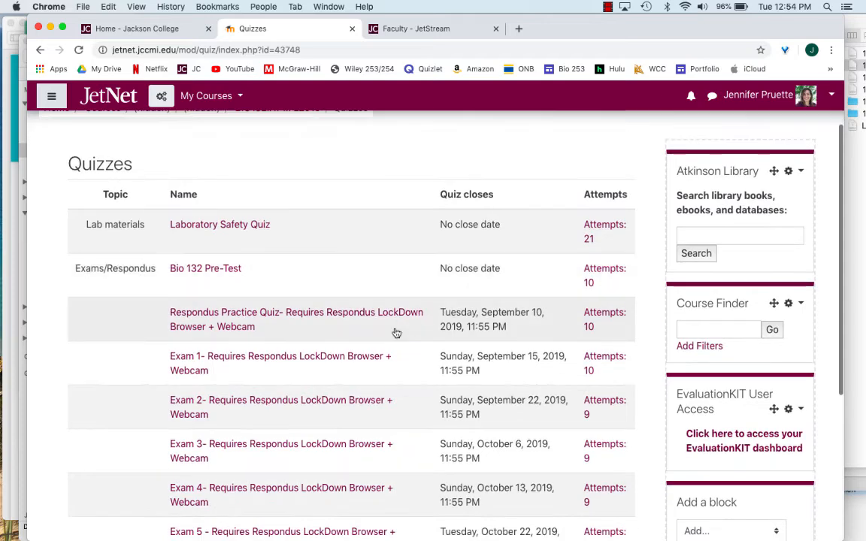
pyautogui.scroll(-1, 263, 361)
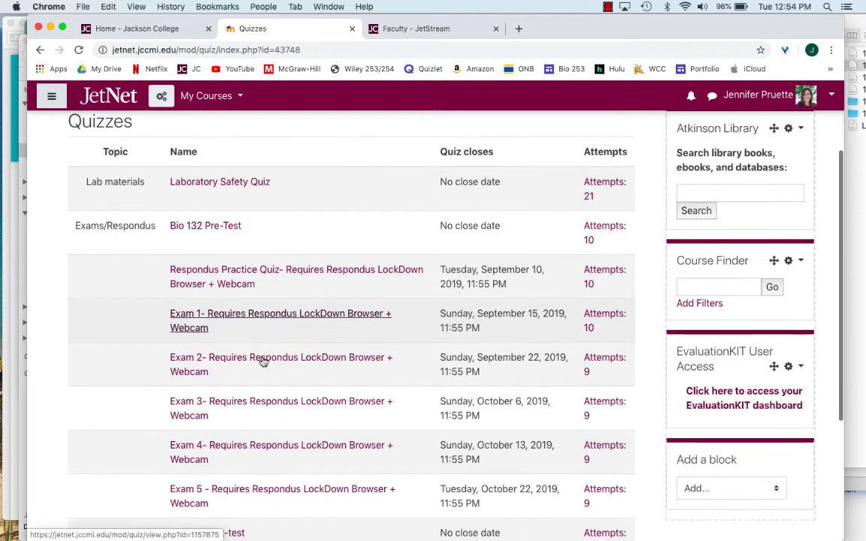
pyautogui.click(263, 318)
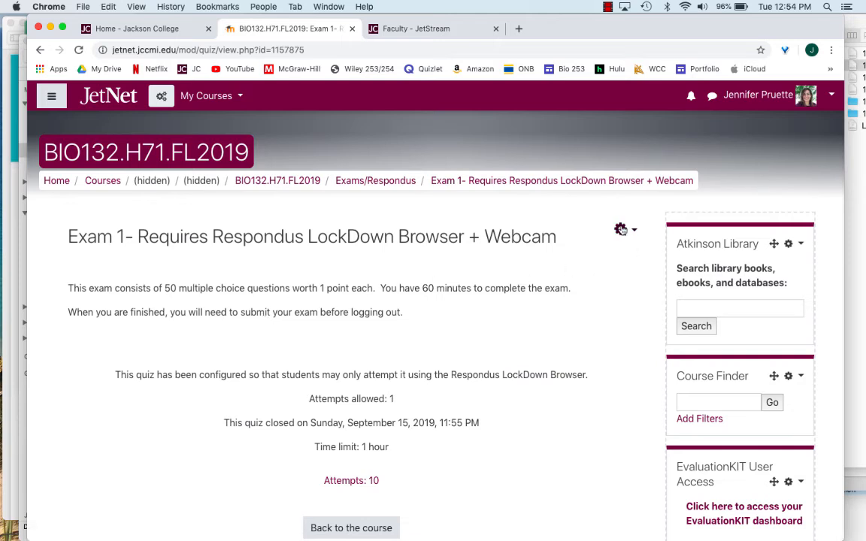
# Examine the administration options of Exam 1 and open its user overrides
pyautogui.click(621, 230)
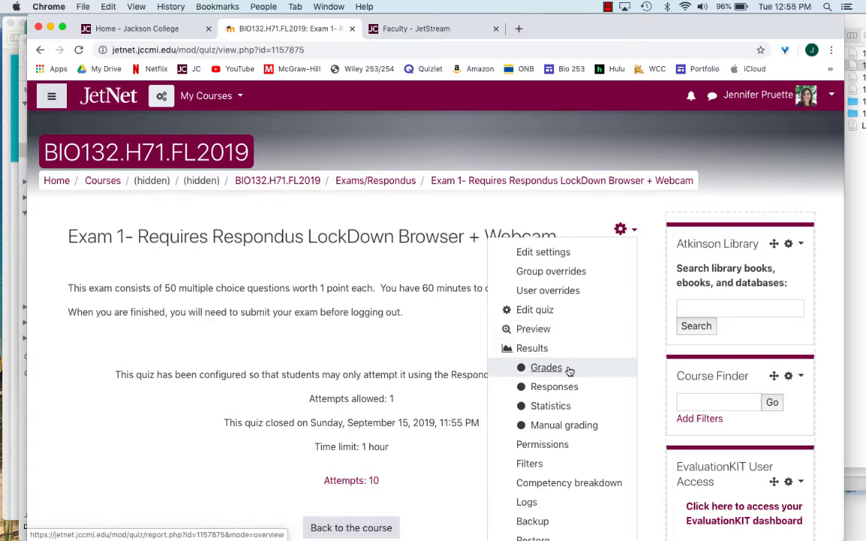
pyautogui.scroll(-2, 569, 369)
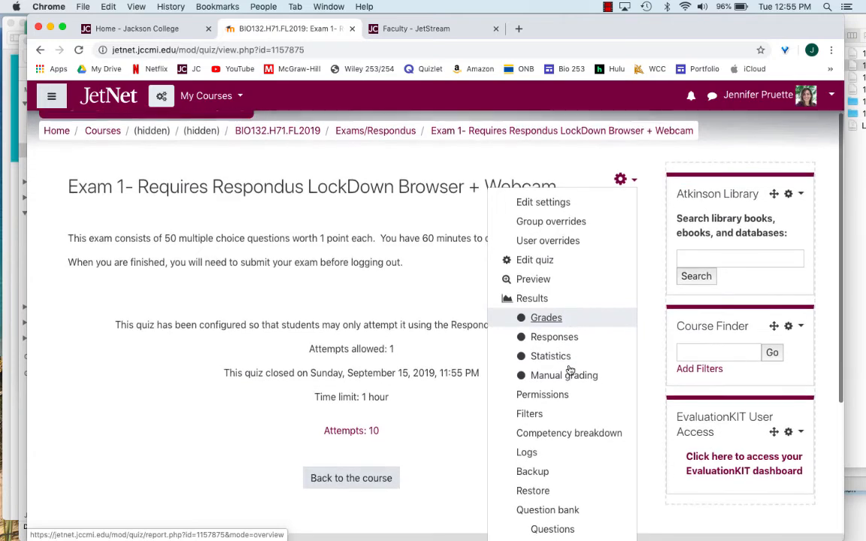
pyautogui.scroll(2, 570, 369)
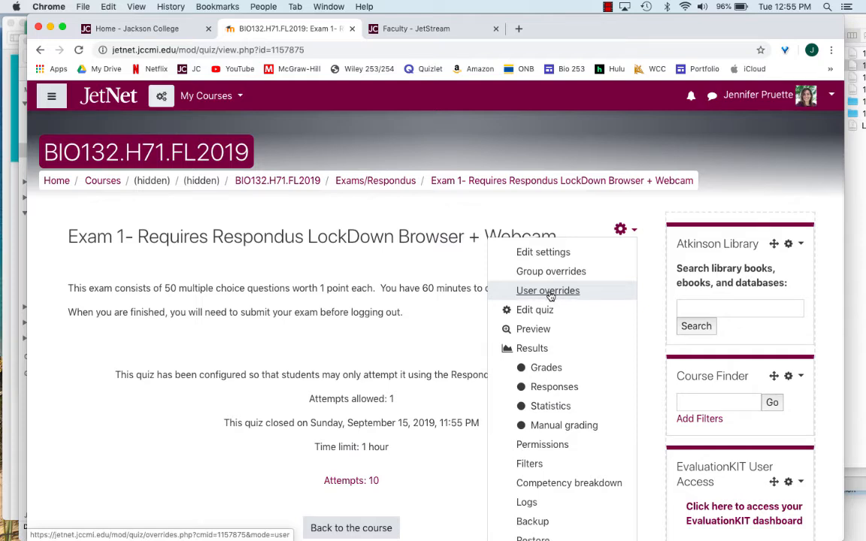
pyautogui.click(549, 293)
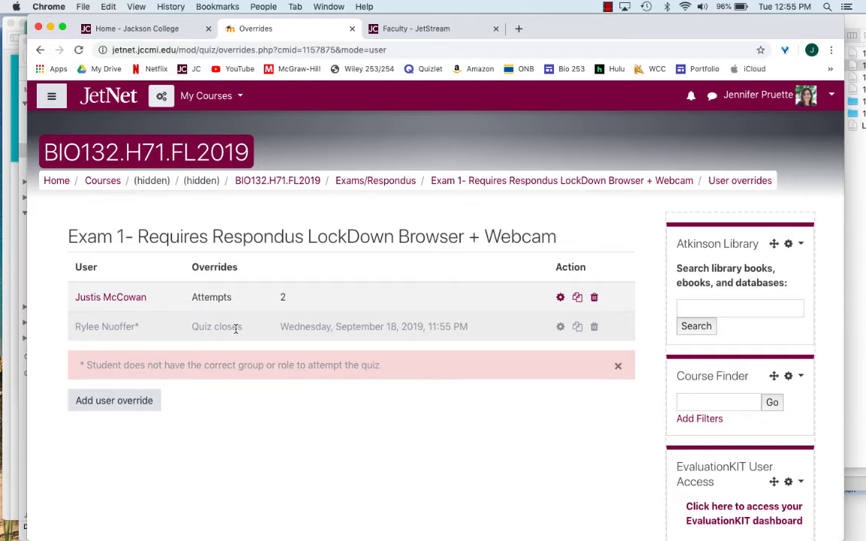
# Examine the student list, quiz dates, time limit and attempts options of a new user override for Exam 1, and cancel it
pyautogui.click(111, 401)
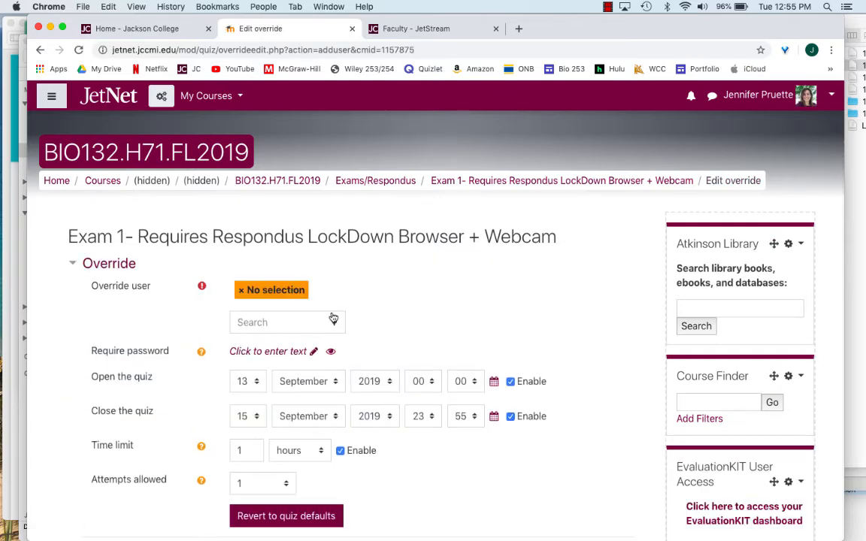
pyautogui.click(335, 323)
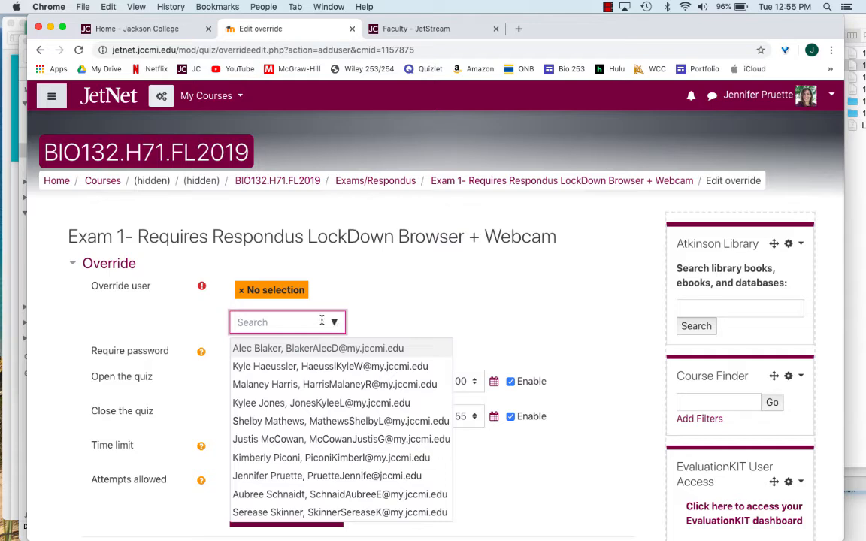
pyautogui.click(366, 314)
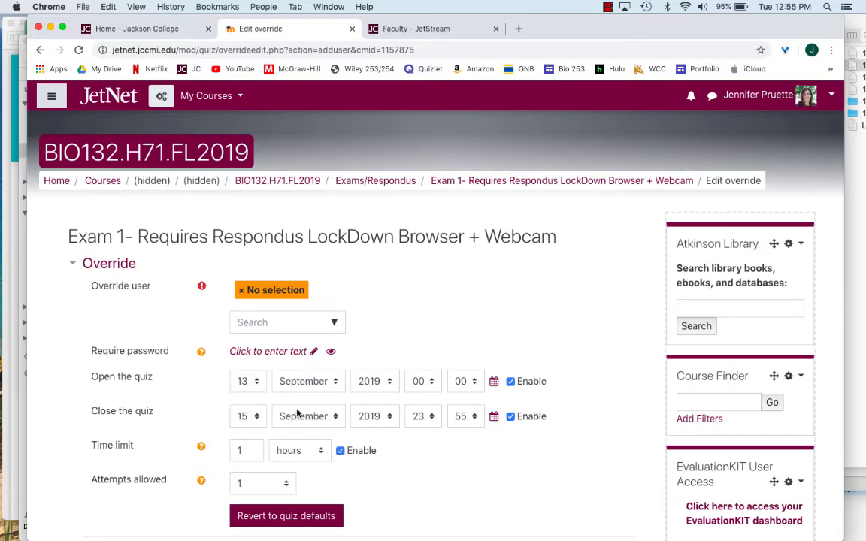
pyautogui.scroll(-1, 297, 413)
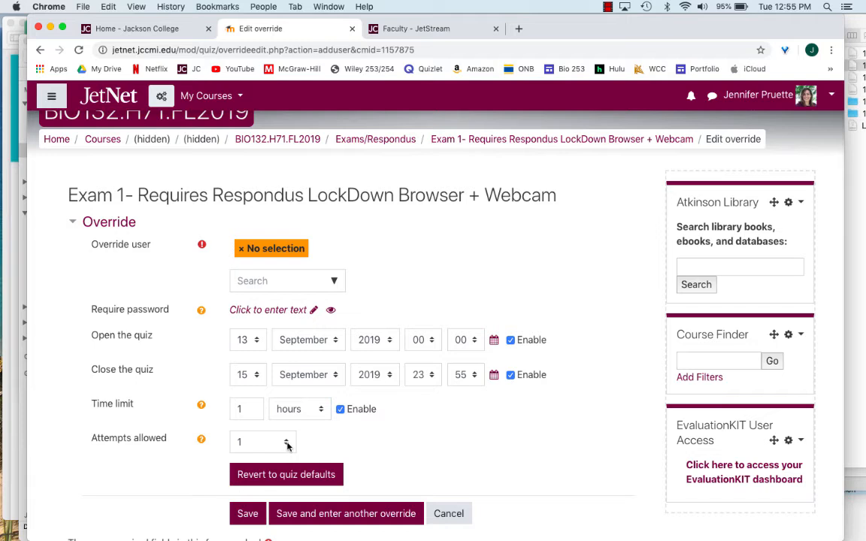
pyautogui.scroll(-1, 287, 446)
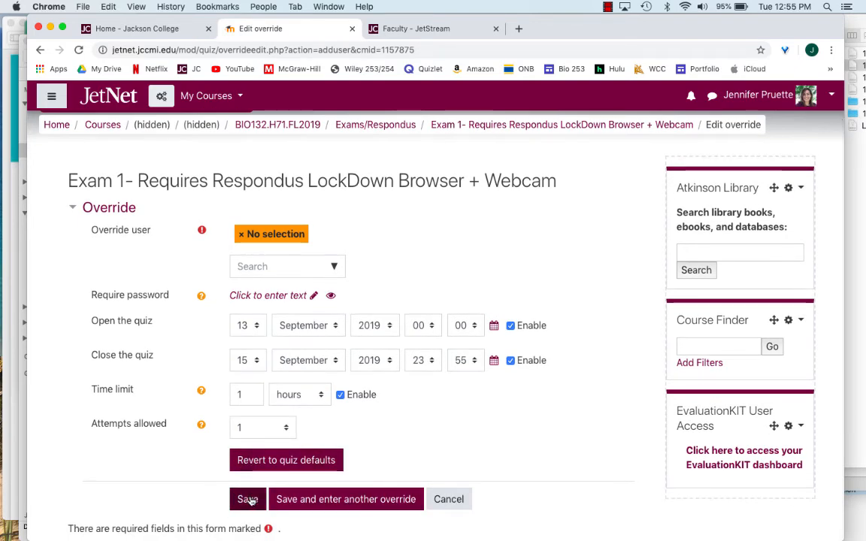
pyautogui.click(445, 503)
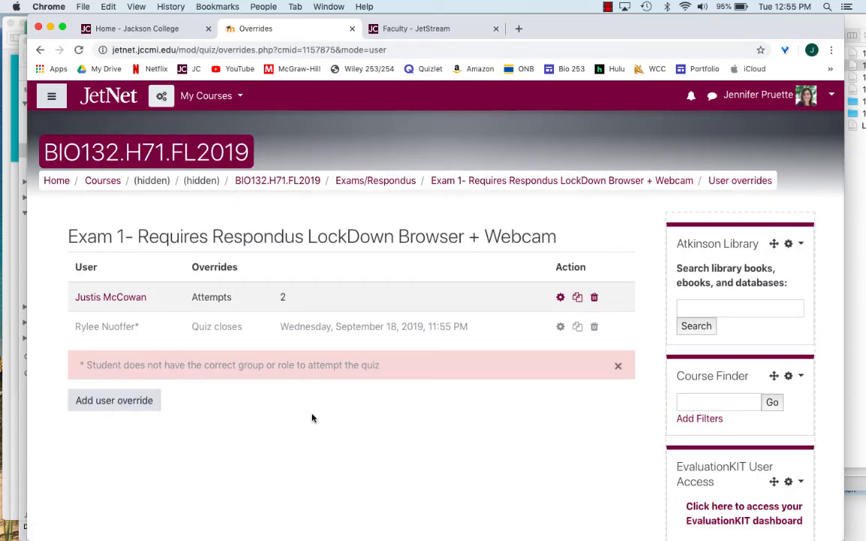
# Examine the Timing options in the edit settings of Exam 1 and leave them without saving
pyautogui.click(505, 183)
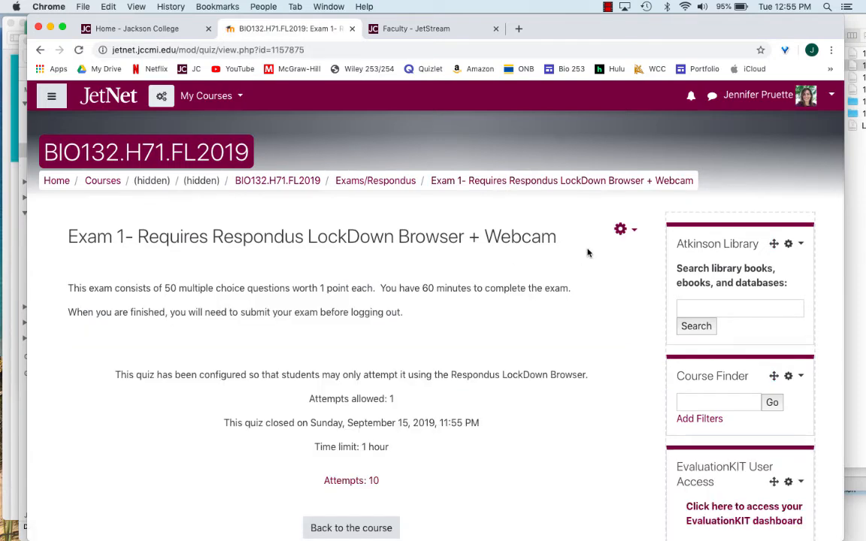
pyautogui.click(620, 229)
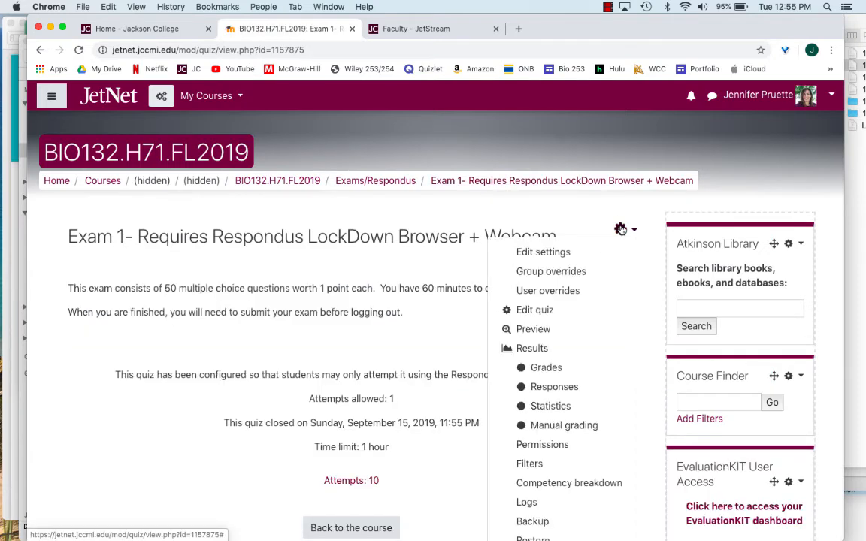
pyautogui.click(556, 255)
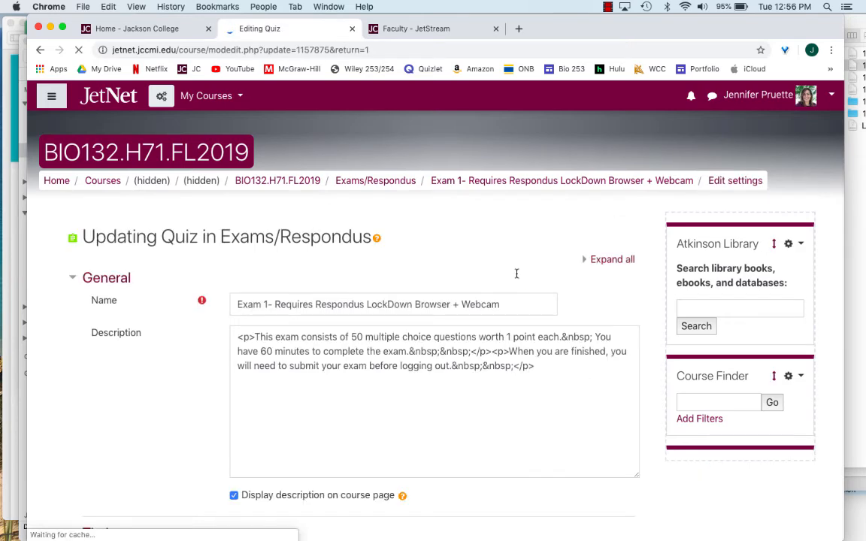
pyautogui.scroll(-3, 440, 352)
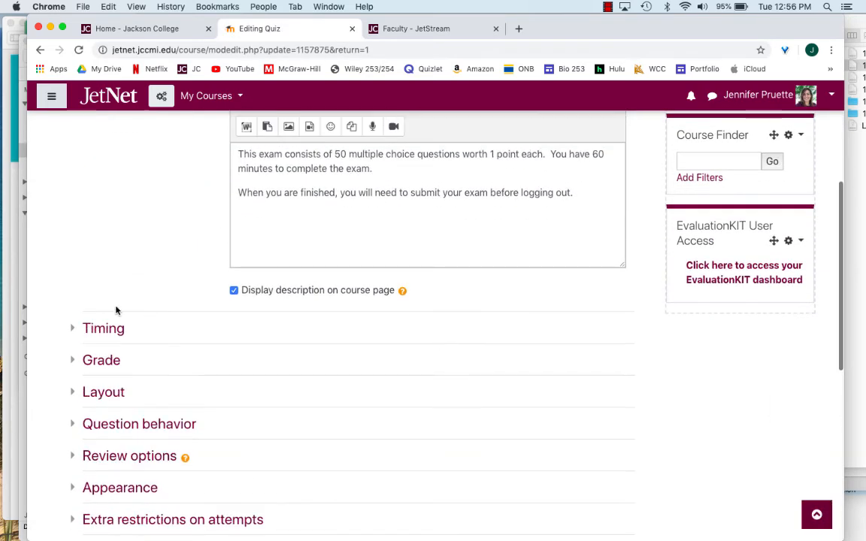
pyautogui.click(74, 330)
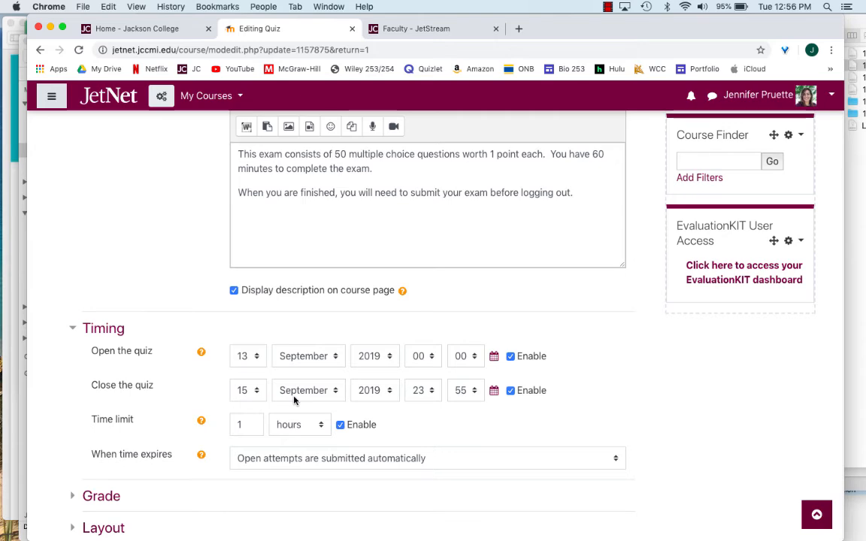
pyautogui.scroll(-3, 294, 400)
pyautogui.scroll(-5, 294, 400)
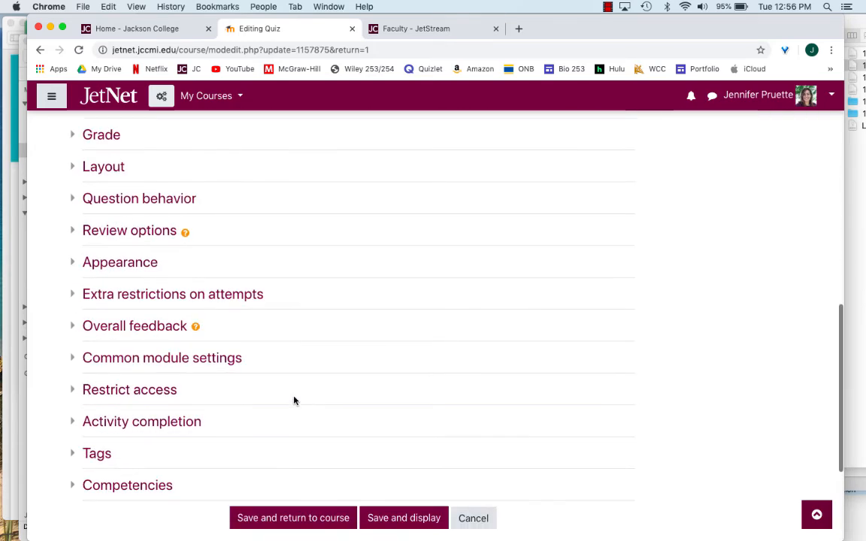
pyautogui.scroll(-3, 294, 400)
pyautogui.click(473, 336)
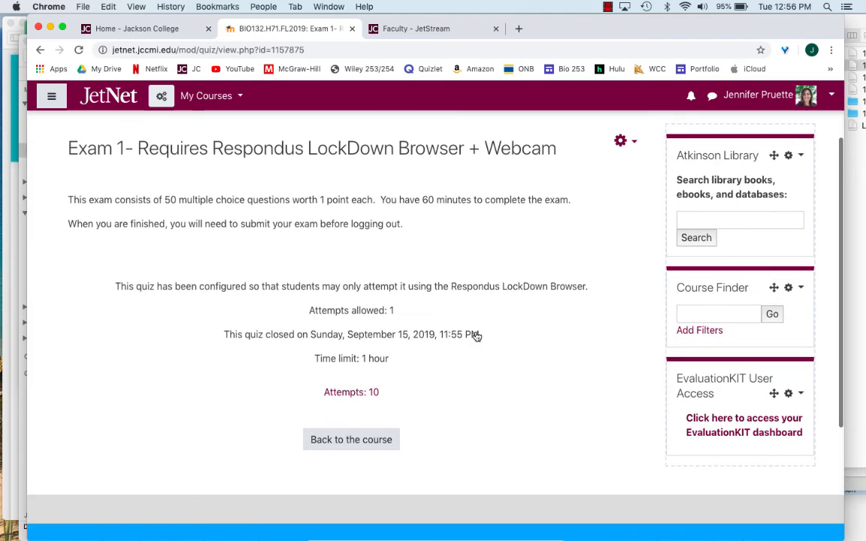
# Return to the BIO132.H71.FL2019 course page and look through its sections
pyautogui.click(273, 183)
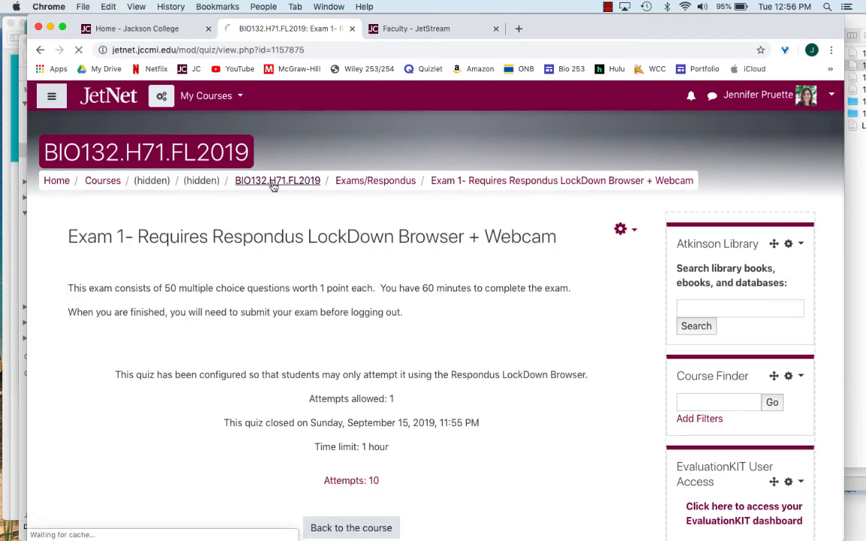
pyautogui.scroll(-10, 330, 424)
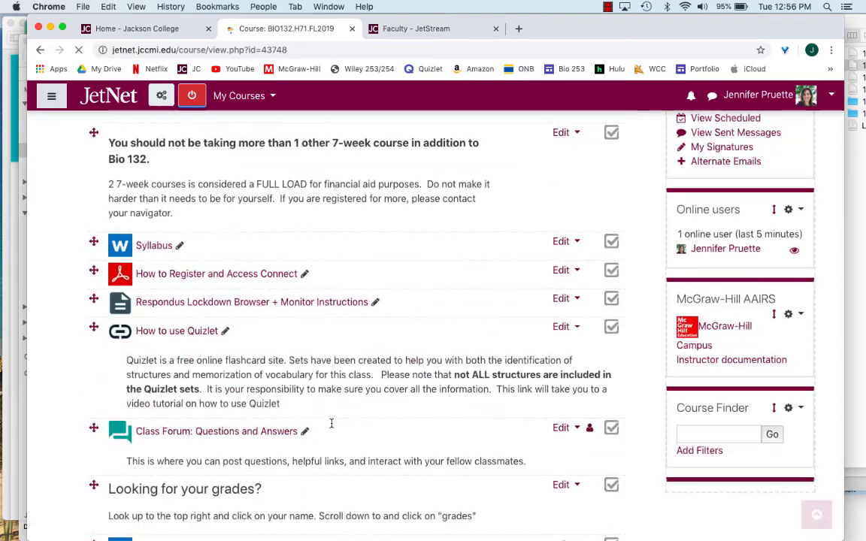
pyautogui.scroll(-10, 330, 423)
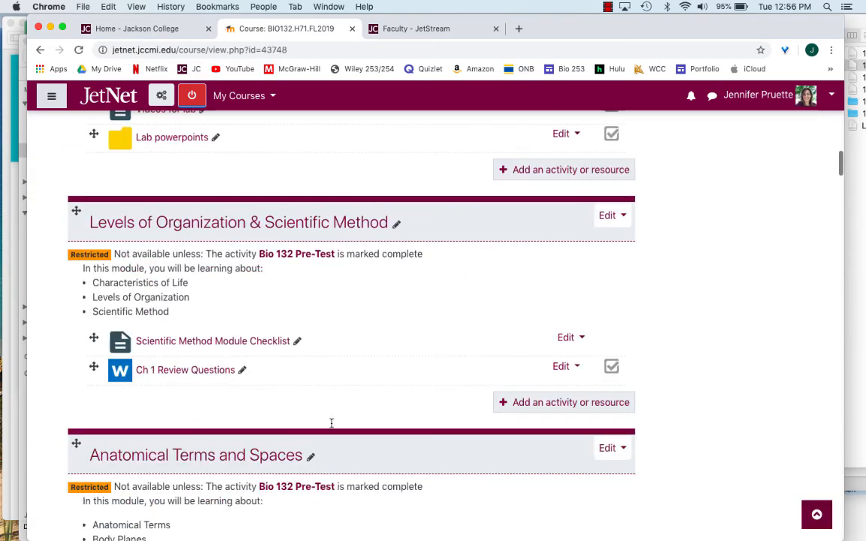
pyautogui.scroll(15, 331, 421)
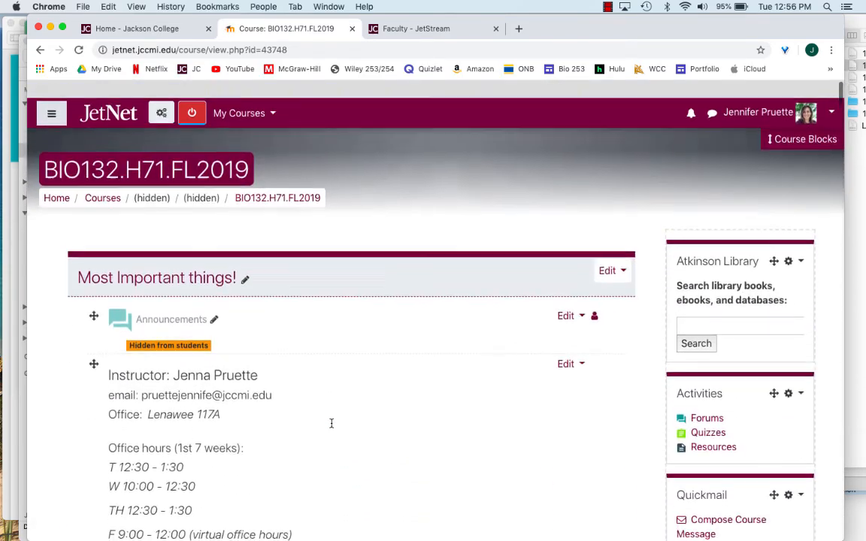
# View the course's gradebook, return to the course page and look over the course management options
pyautogui.click(160, 96)
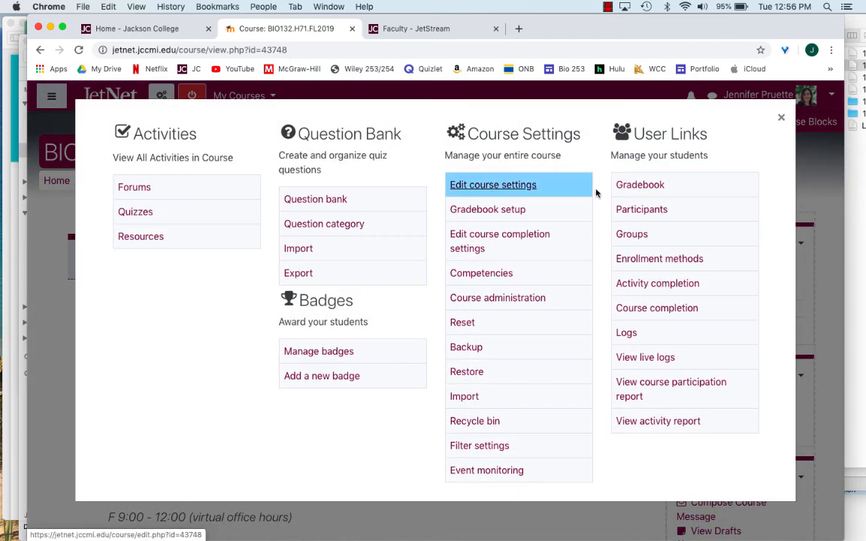
pyautogui.click(649, 189)
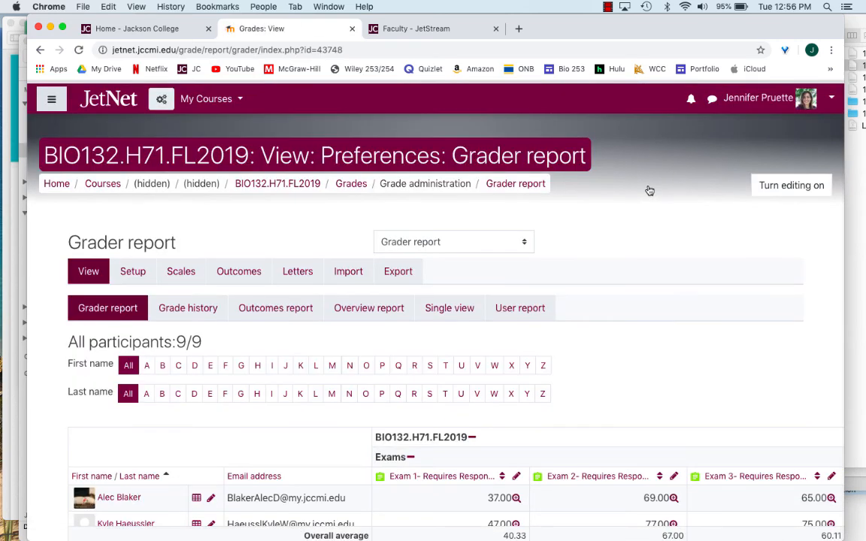
pyautogui.click(269, 182)
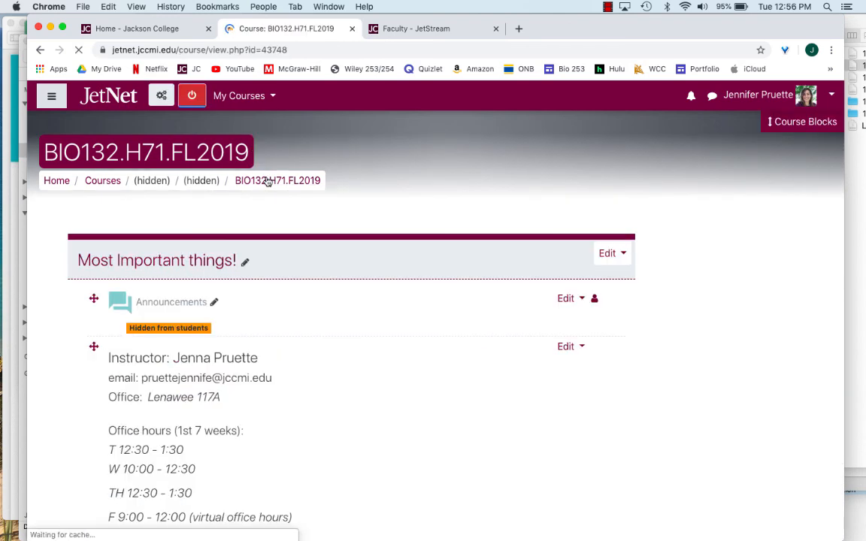
pyautogui.click(162, 98)
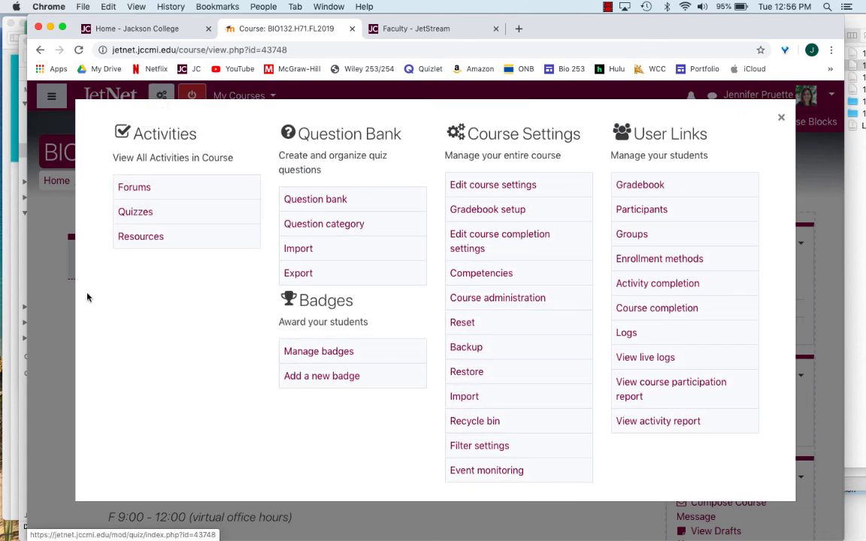
pyautogui.click(42, 285)
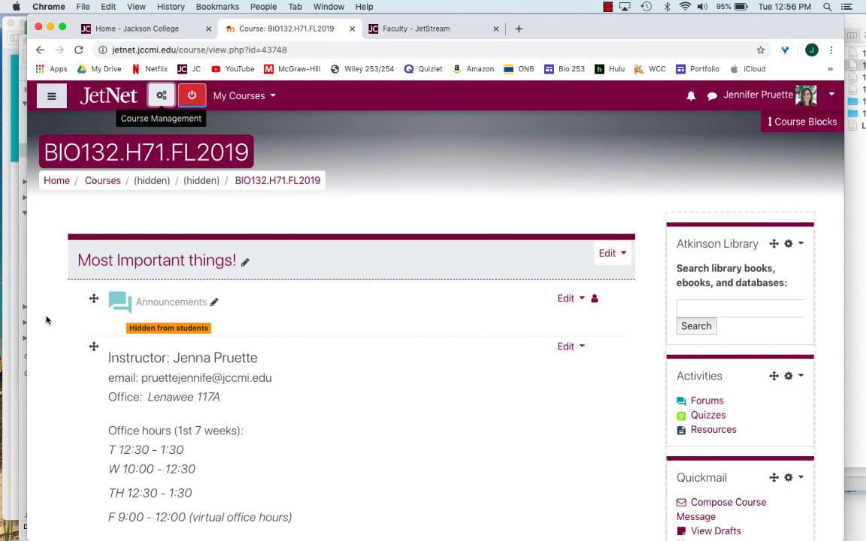